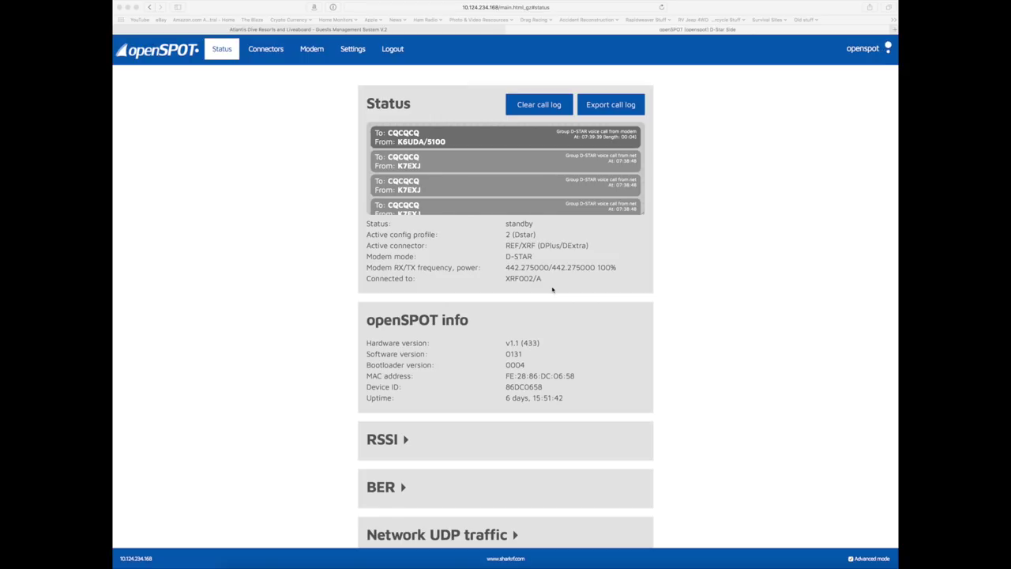
Step: Open the connector settings and examine the connector types available for editing, keeping REF/XRF (DPlus/DExtra) selected
{"action": "left_click", "coordinate": [267, 49]}
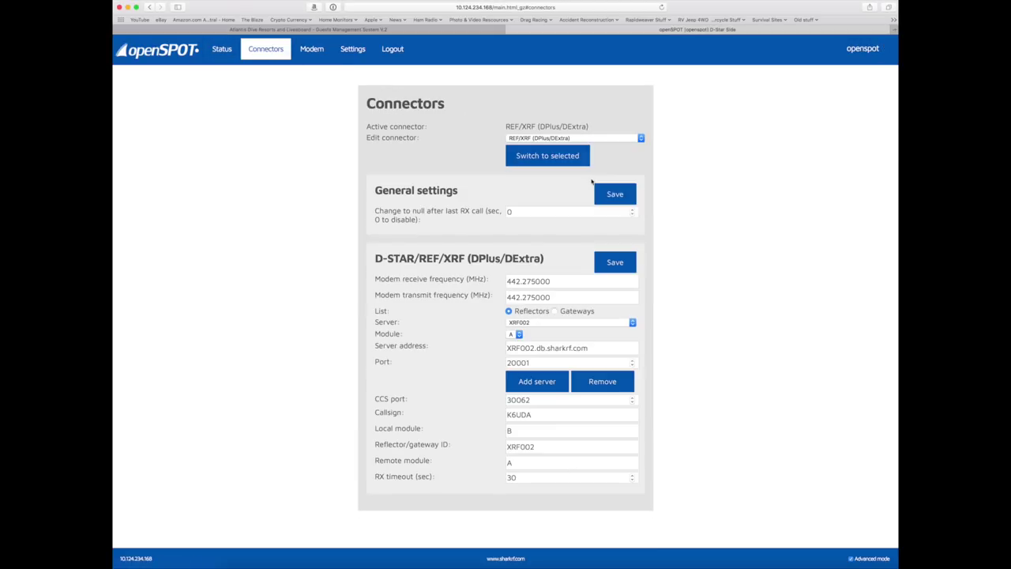
{"action": "left_click", "coordinate": [642, 139]}
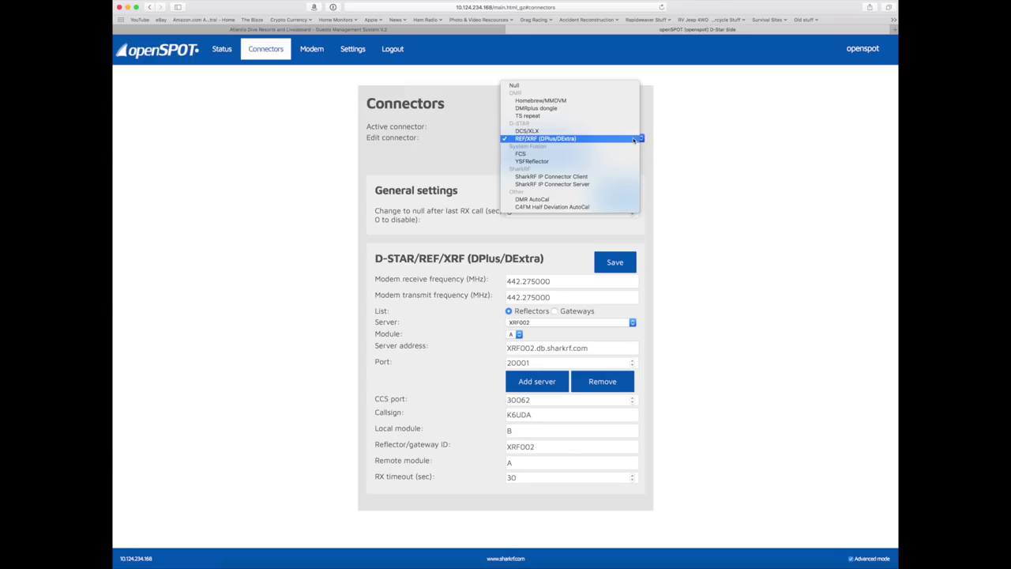
{"action": "left_click", "coordinate": [634, 140]}
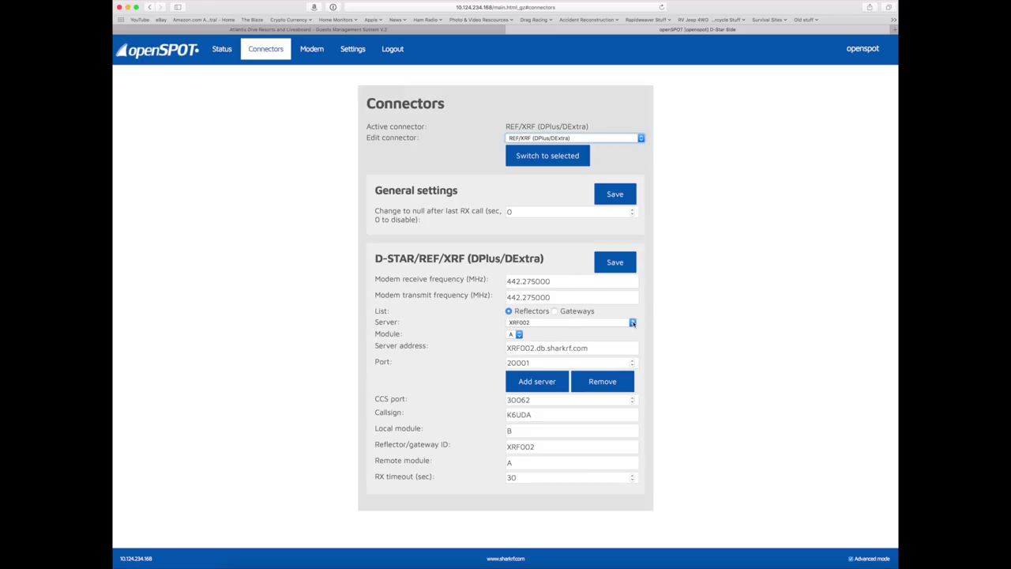
Step: Examine the REF and XRF reflector servers and the module letters offered for the D-STAR connector, keeping XRF002 and module A
{"action": "left_click", "coordinate": [632, 322]}
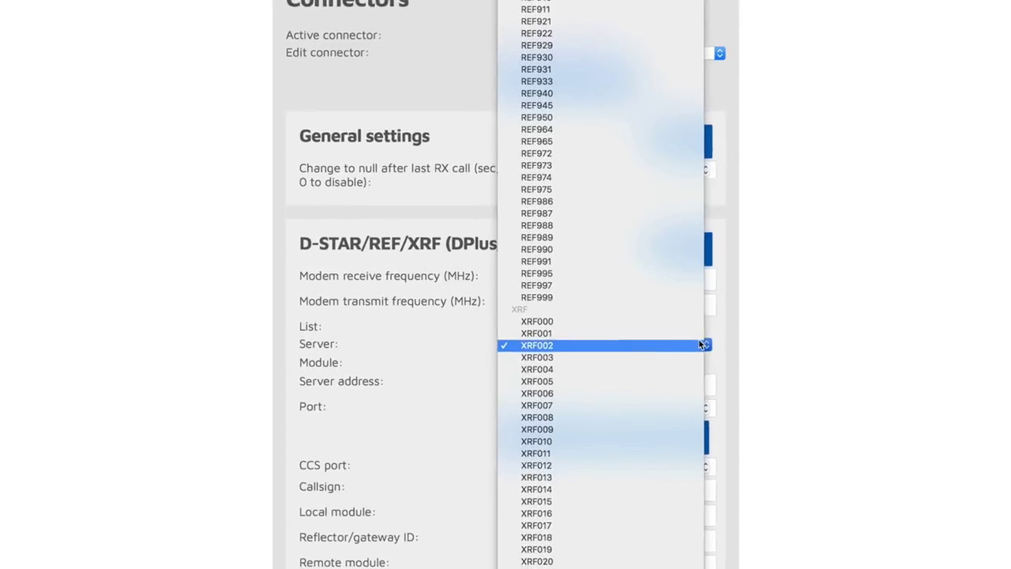
{"action": "scroll", "coordinate": [652, 256], "scroll_direction": "up", "scroll_amount": 20}
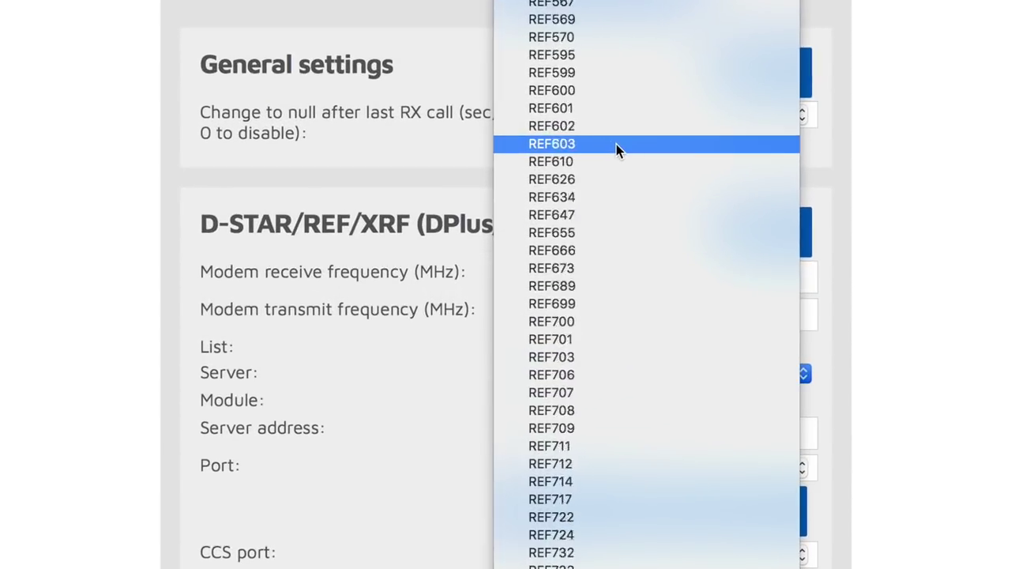
{"action": "scroll", "coordinate": [617, 144], "scroll_direction": "up", "scroll_amount": 12}
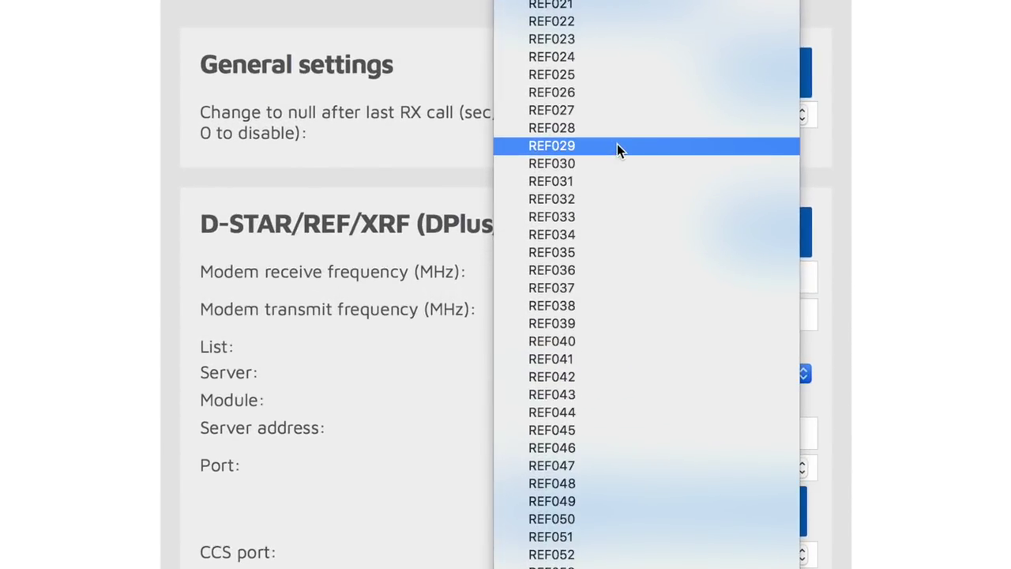
{"action": "scroll", "coordinate": [617, 147], "scroll_direction": "down", "scroll_amount": 20}
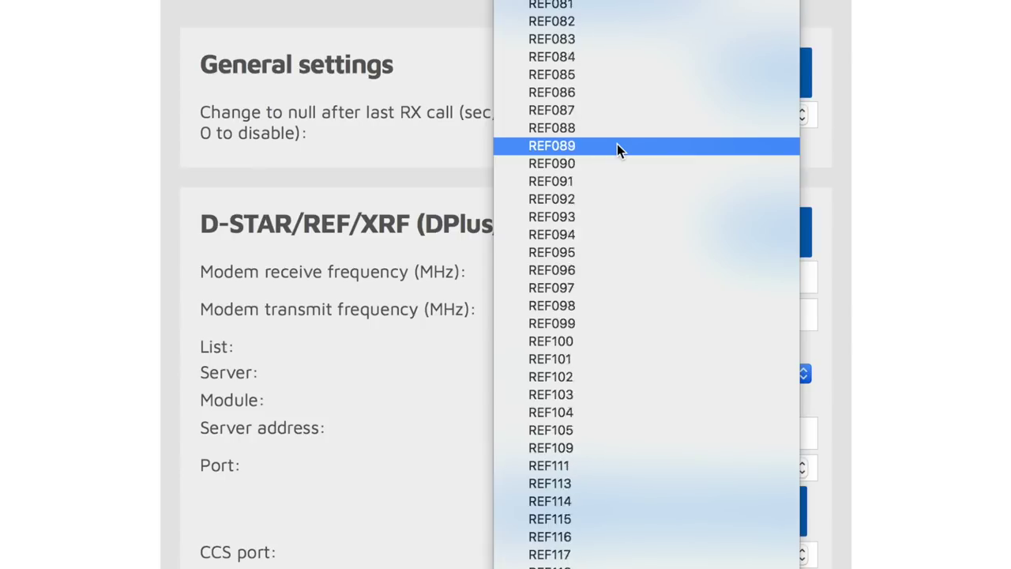
{"action": "scroll", "coordinate": [617, 146], "scroll_direction": "down", "scroll_amount": 20}
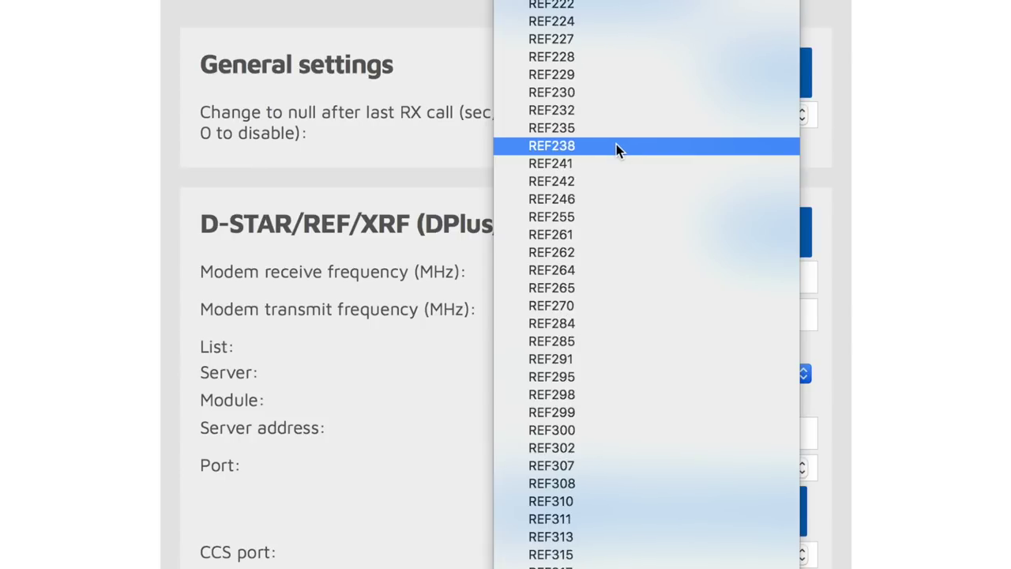
{"action": "scroll", "coordinate": [617, 150], "scroll_direction": "down", "scroll_amount": 20}
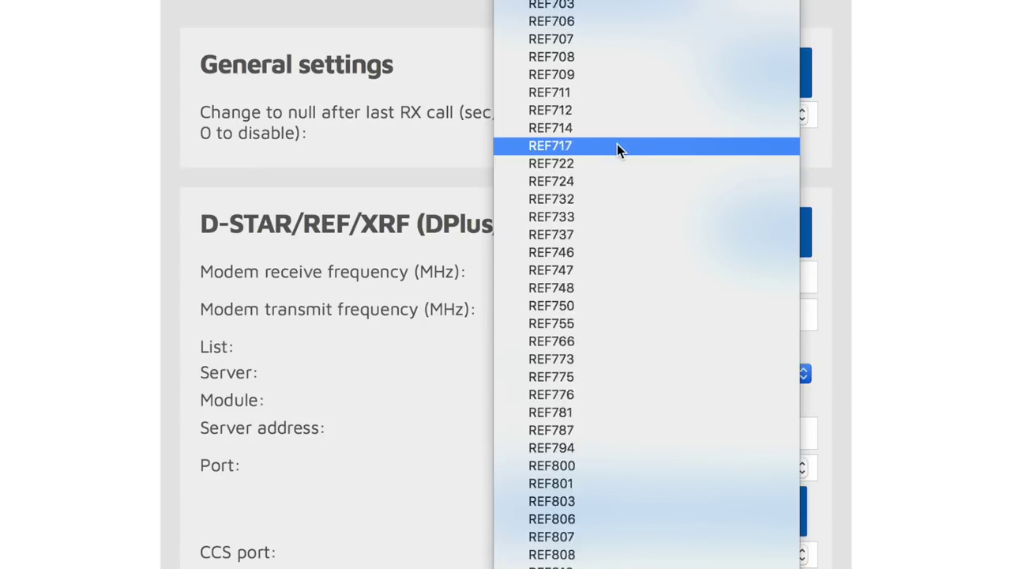
{"action": "scroll", "coordinate": [617, 150], "scroll_direction": "down", "scroll_amount": 20}
{"action": "scroll", "coordinate": [617, 150], "scroll_direction": "up", "scroll_amount": 8}
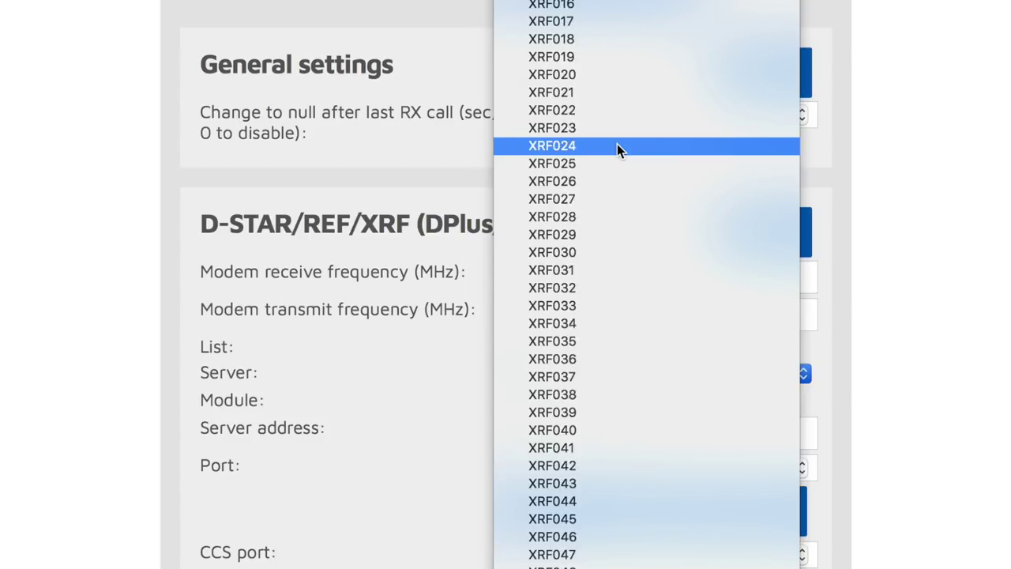
{"action": "scroll", "coordinate": [617, 147], "scroll_direction": "up", "scroll_amount": 2}
{"action": "scroll", "coordinate": [617, 147], "scroll_direction": "down", "scroll_amount": 15}
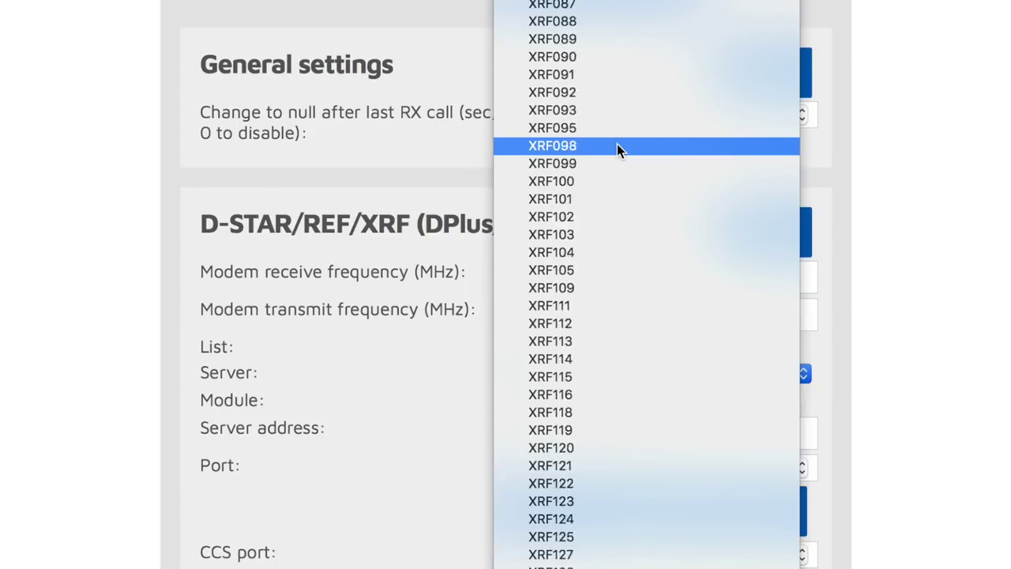
{"action": "scroll", "coordinate": [617, 150], "scroll_direction": "down", "scroll_amount": 20}
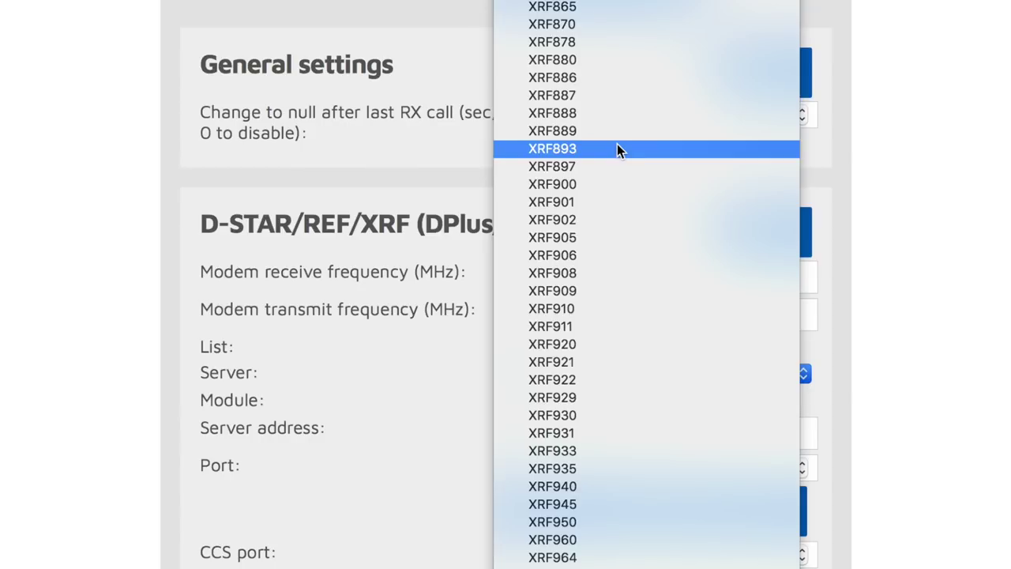
{"action": "scroll", "coordinate": [617, 150], "scroll_direction": "up", "scroll_amount": 15}
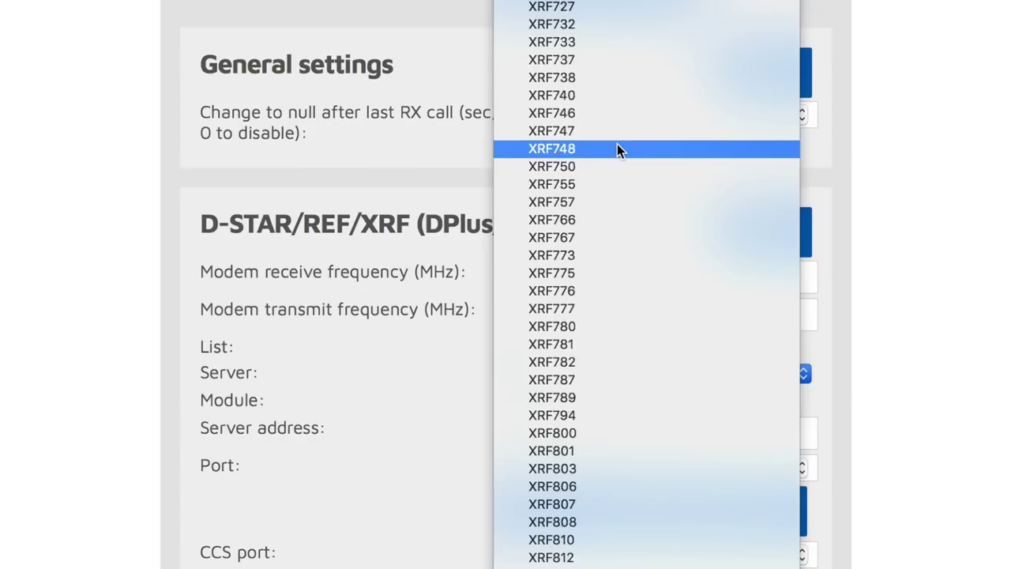
{"action": "scroll", "coordinate": [617, 150], "scroll_direction": "up", "scroll_amount": 10}
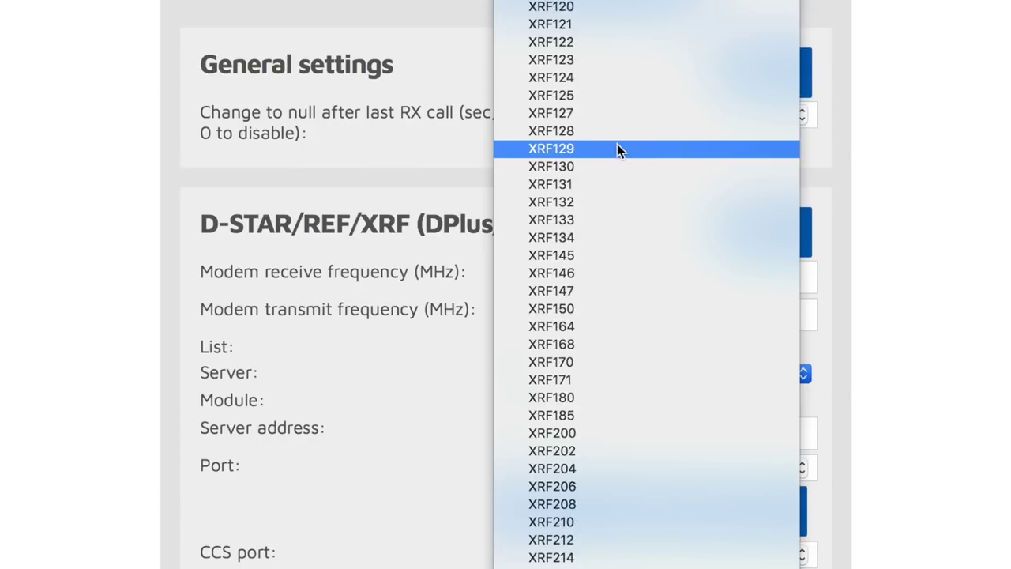
{"action": "left_click", "coordinate": [996, 148]}
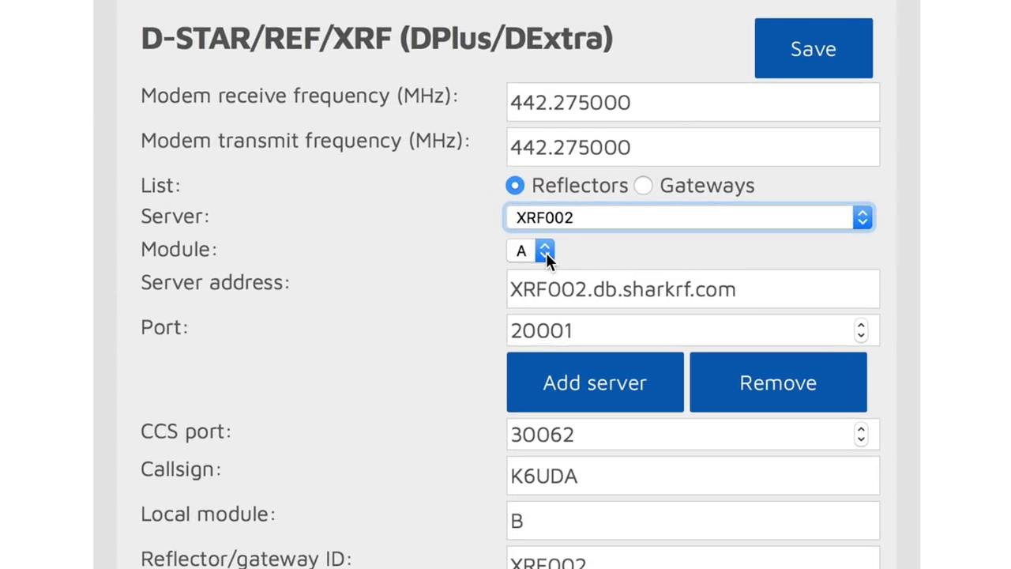
{"action": "left_click", "coordinate": [533, 290]}
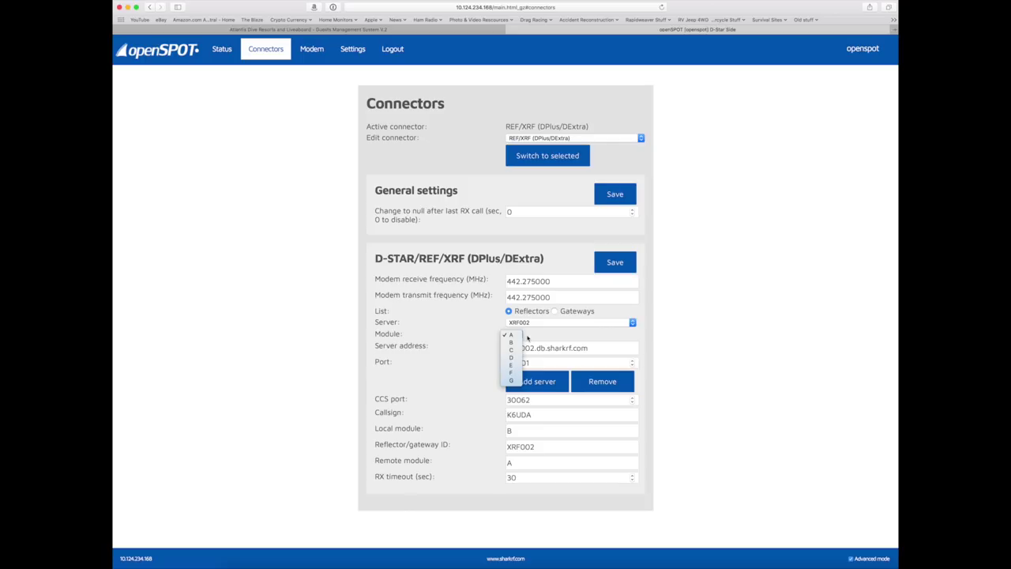
{"action": "left_click", "coordinate": [527, 338]}
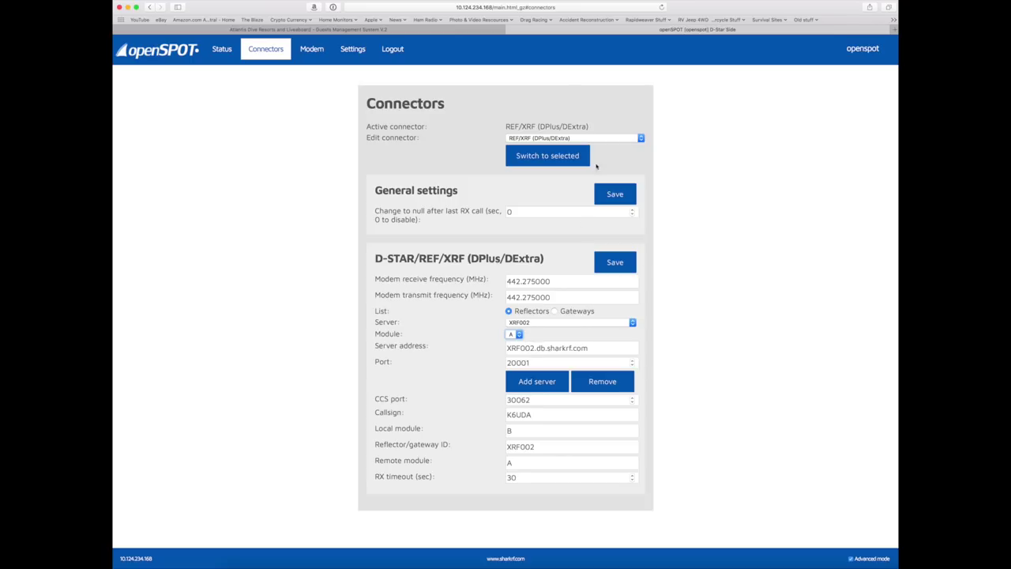
Step: Open the modem settings and review the available modes, keeping D-STAR, plus the frequency, CW ID, calibration and other settings
{"action": "left_click", "coordinate": [319, 50]}
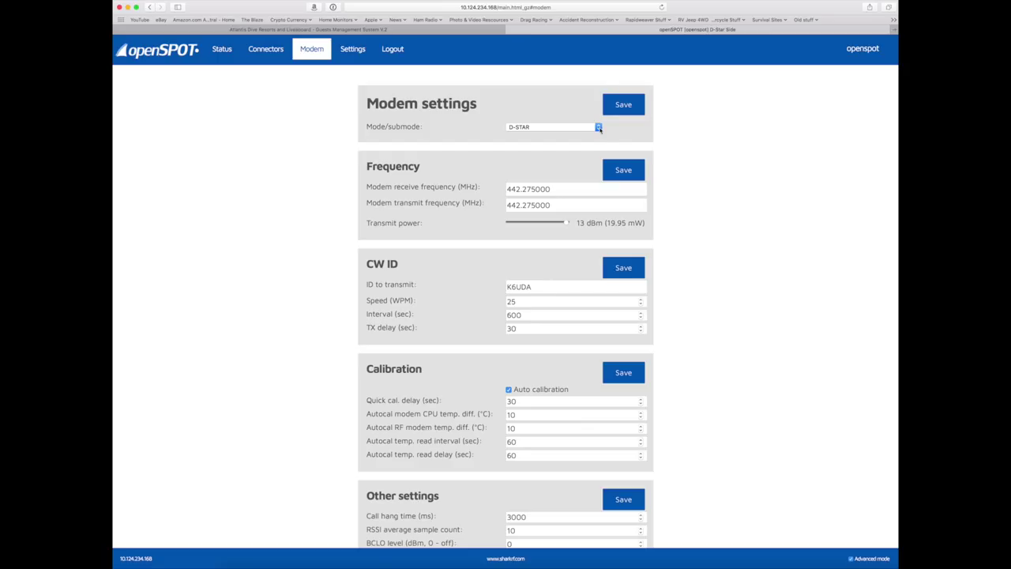
{"action": "left_click", "coordinate": [599, 127]}
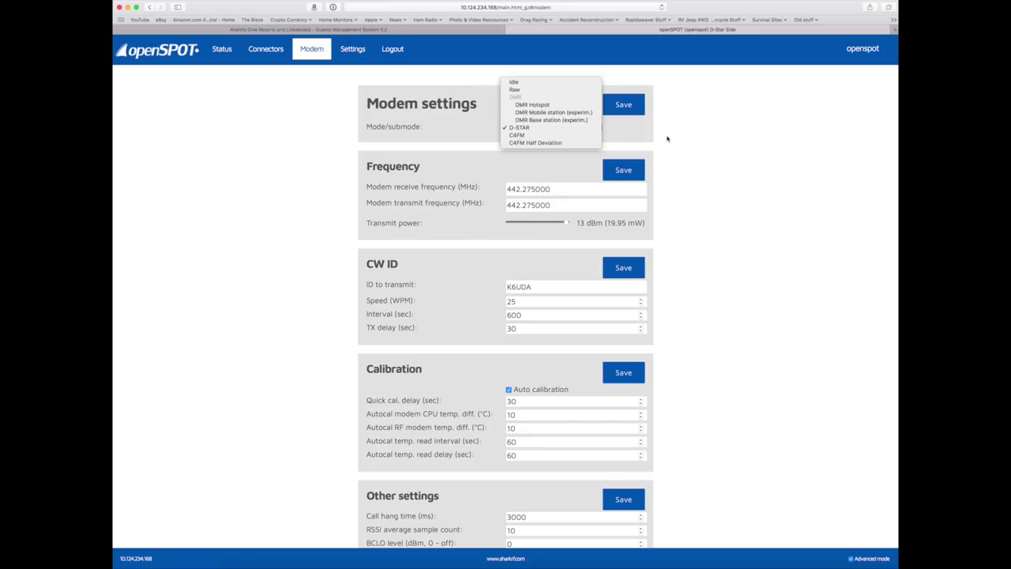
{"action": "left_click", "coordinate": [667, 139]}
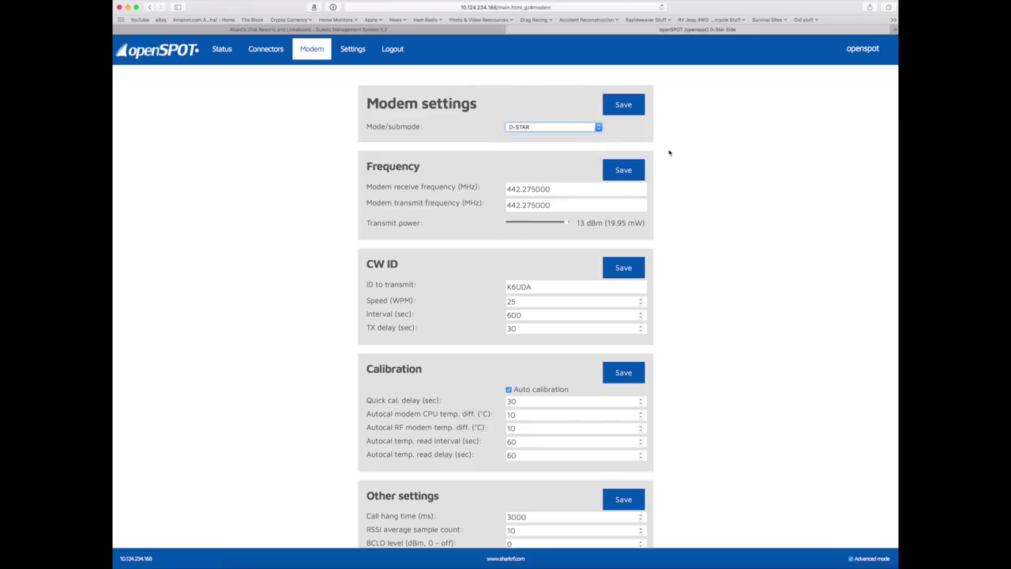
{"action": "scroll", "coordinate": [671, 185], "scroll_direction": "down", "scroll_amount": 3}
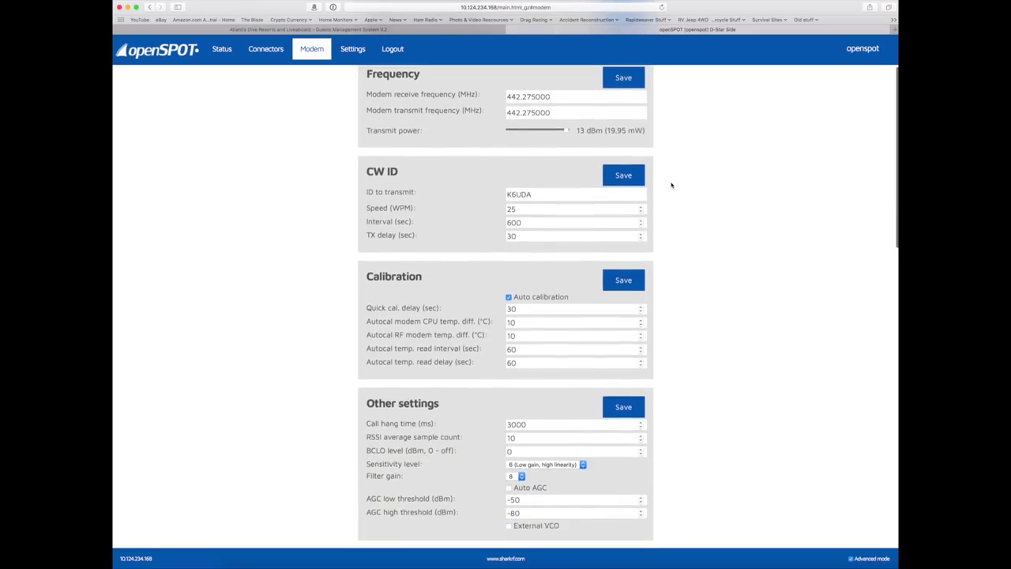
{"action": "scroll", "coordinate": [672, 185], "scroll_direction": "down", "scroll_amount": 2}
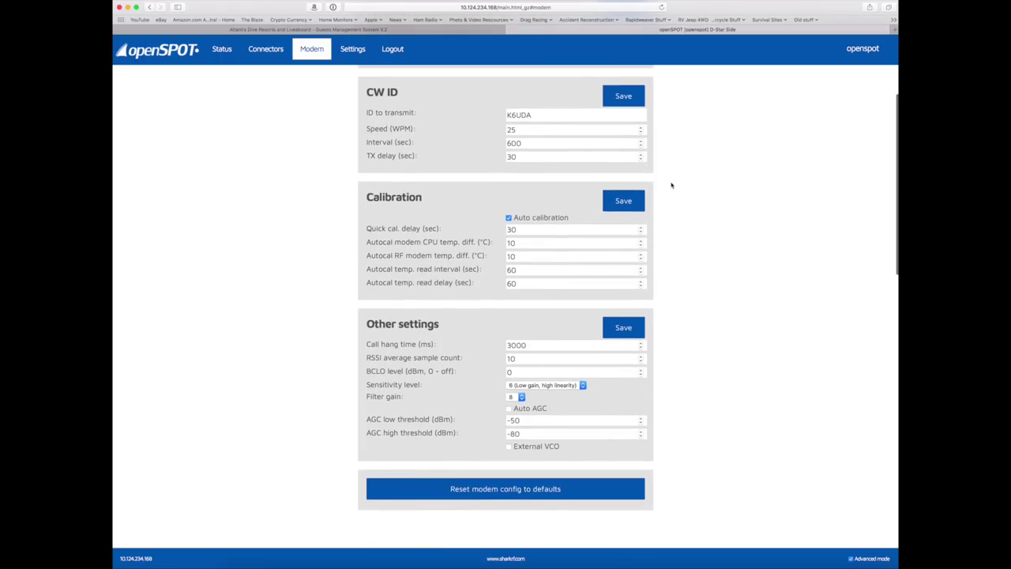
{"action": "scroll", "coordinate": [672, 185], "scroll_direction": "down", "scroll_amount": 2}
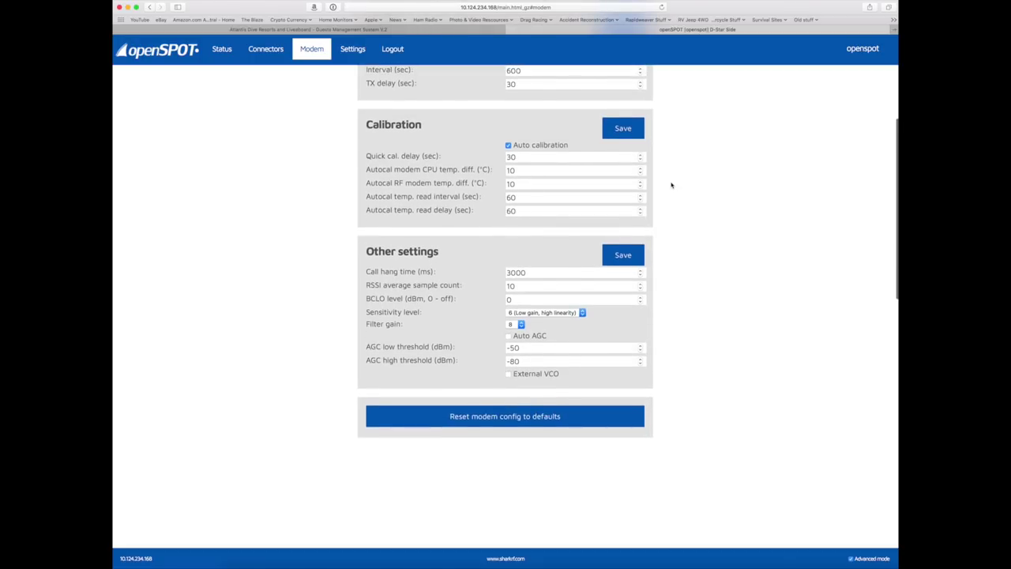
{"action": "scroll", "coordinate": [672, 185], "scroll_direction": "up", "scroll_amount": 5}
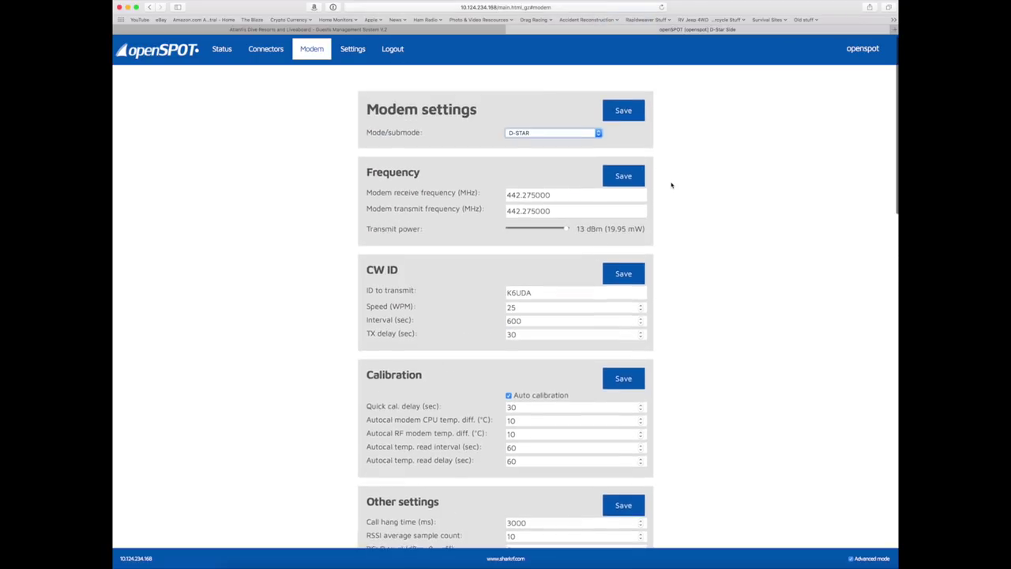
Step: Open the device's general settings and examine which config profile slots can be made active, without switching profiles
{"action": "left_click", "coordinate": [360, 49]}
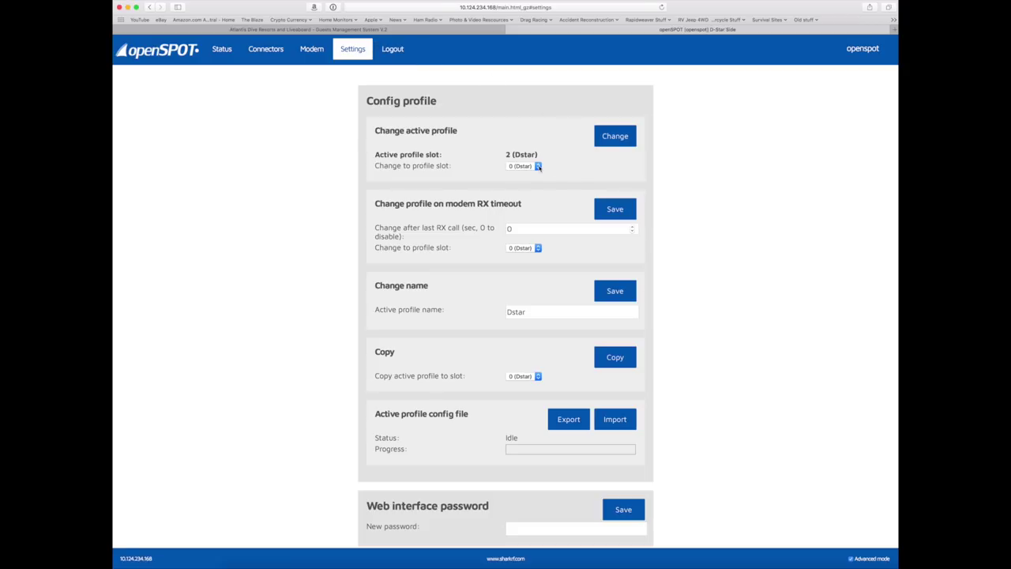
{"action": "left_click", "coordinate": [538, 167]}
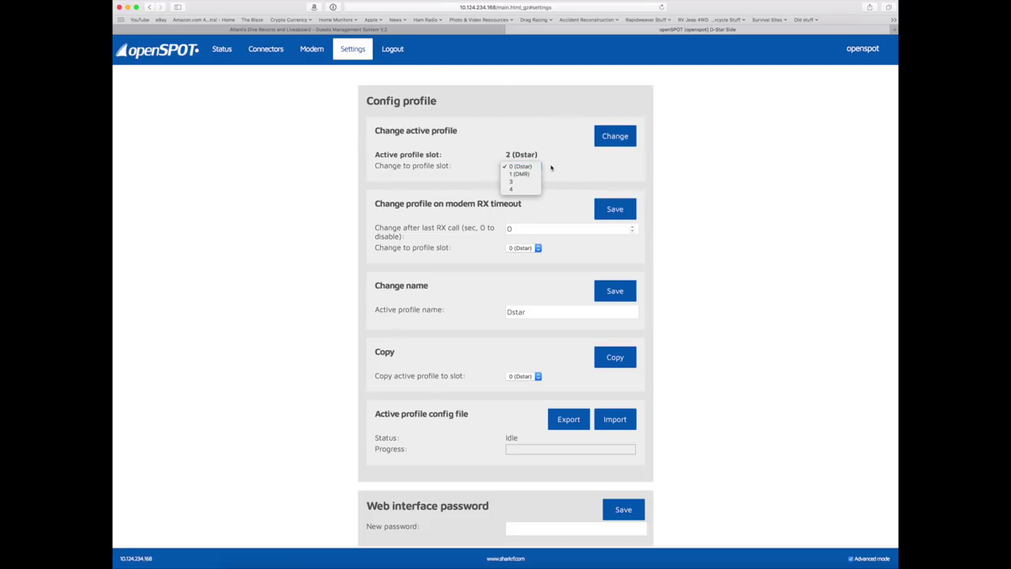
{"action": "left_click", "coordinate": [552, 167]}
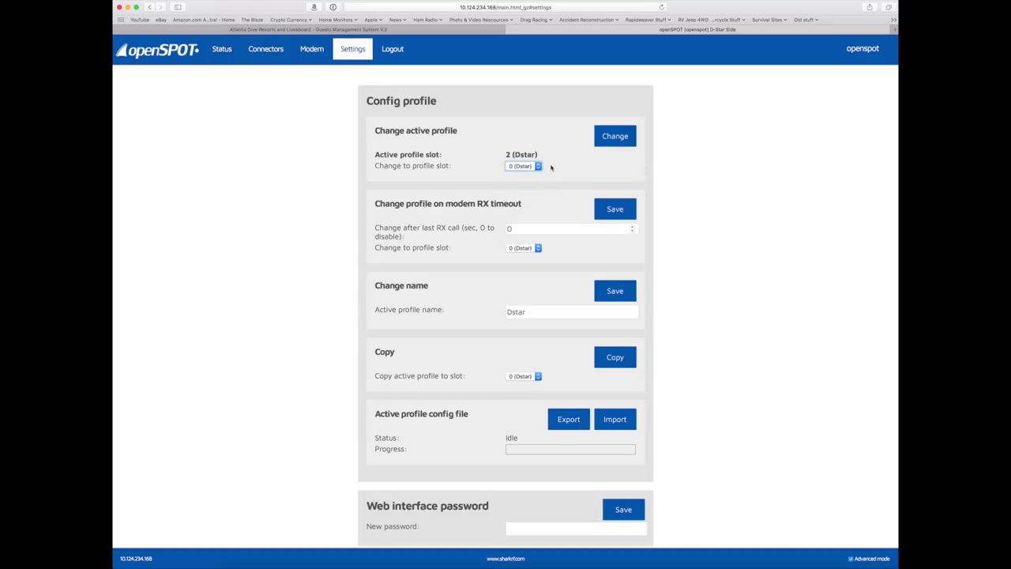
Step: Review the config profile options for RX timeout, naming, copying and export, plus the web interface password and network settings
{"action": "scroll", "coordinate": [552, 167], "scroll_direction": "down", "scroll_amount": 5}
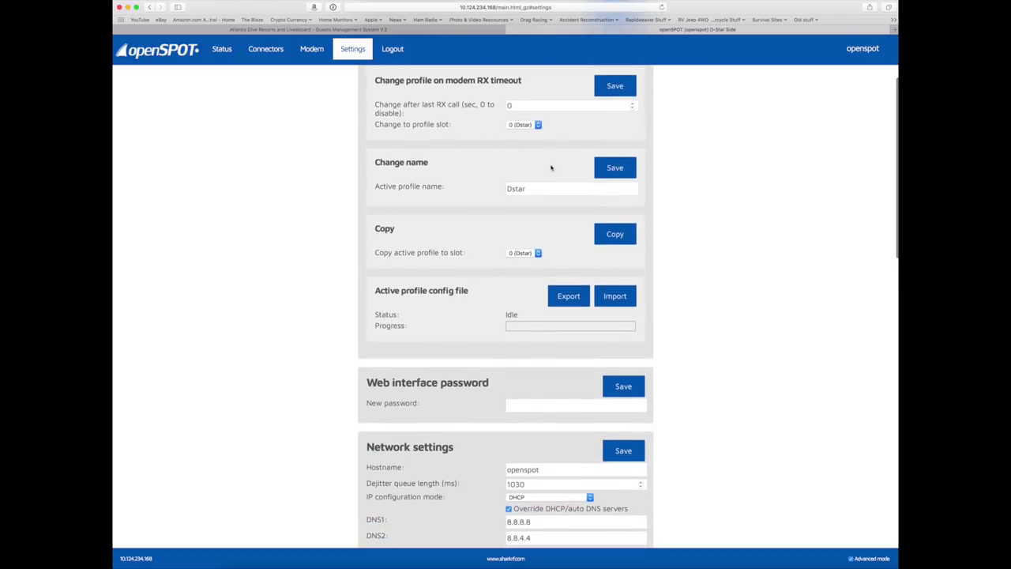
{"action": "scroll", "coordinate": [551, 168], "scroll_direction": "down", "scroll_amount": 3}
{"action": "scroll", "coordinate": [551, 167], "scroll_direction": "down", "scroll_amount": 3}
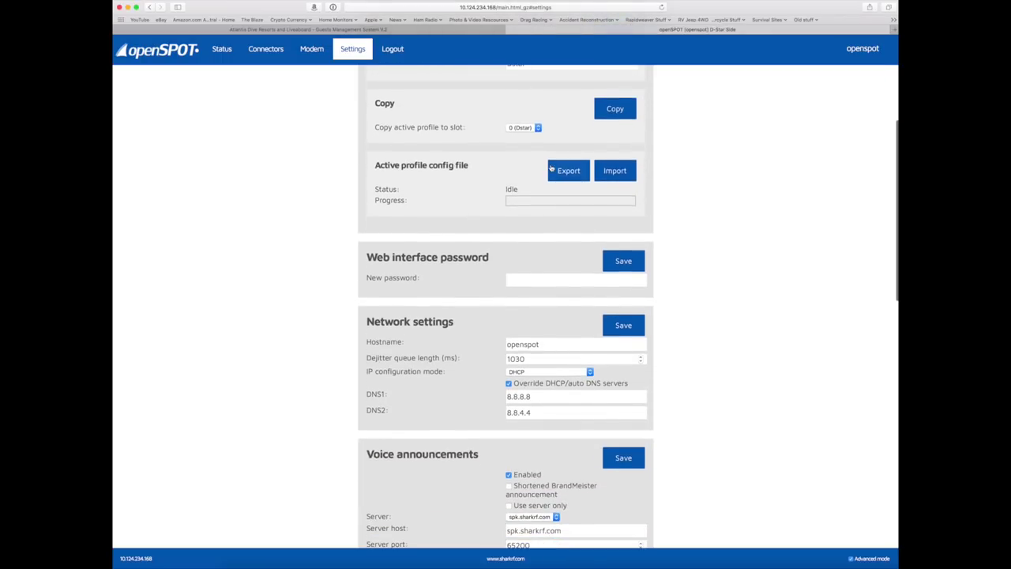
{"action": "scroll", "coordinate": [551, 167], "scroll_direction": "down", "scroll_amount": 3}
{"action": "scroll", "coordinate": [552, 167], "scroll_direction": "down", "scroll_amount": 4}
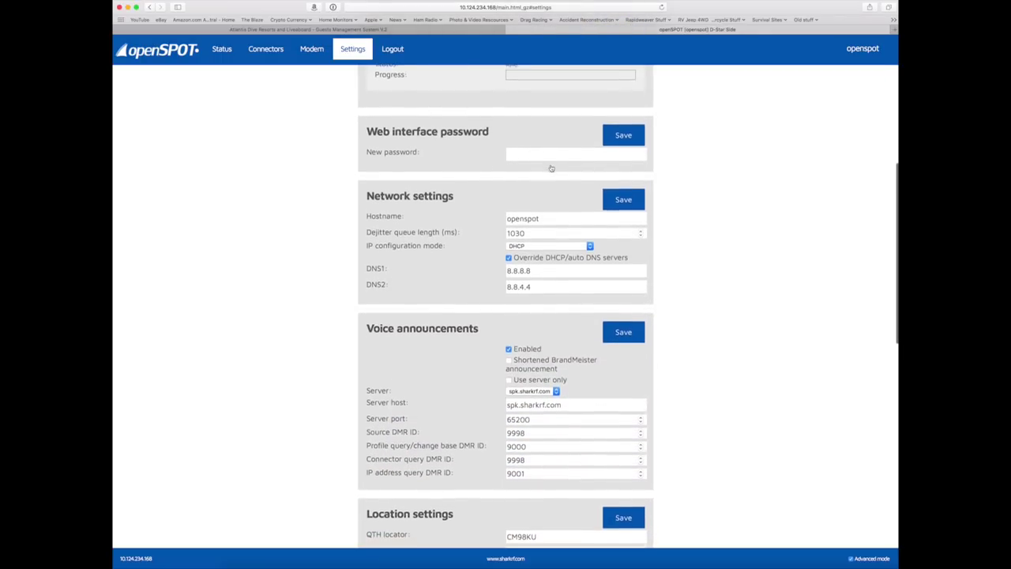
{"action": "scroll", "coordinate": [551, 168], "scroll_direction": "down", "scroll_amount": 2}
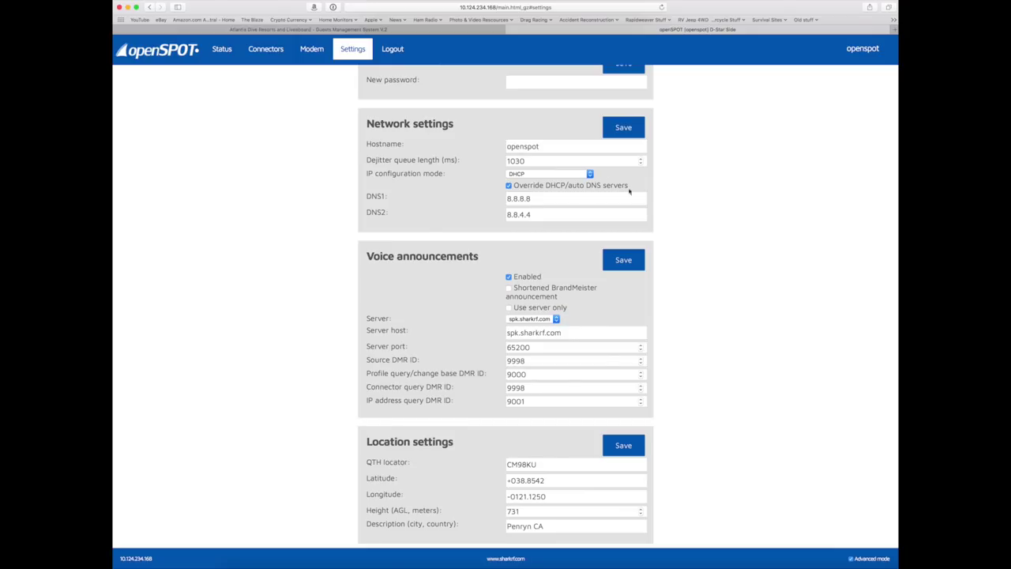
{"action": "scroll", "coordinate": [670, 257], "scroll_direction": "up", "scroll_amount": 1}
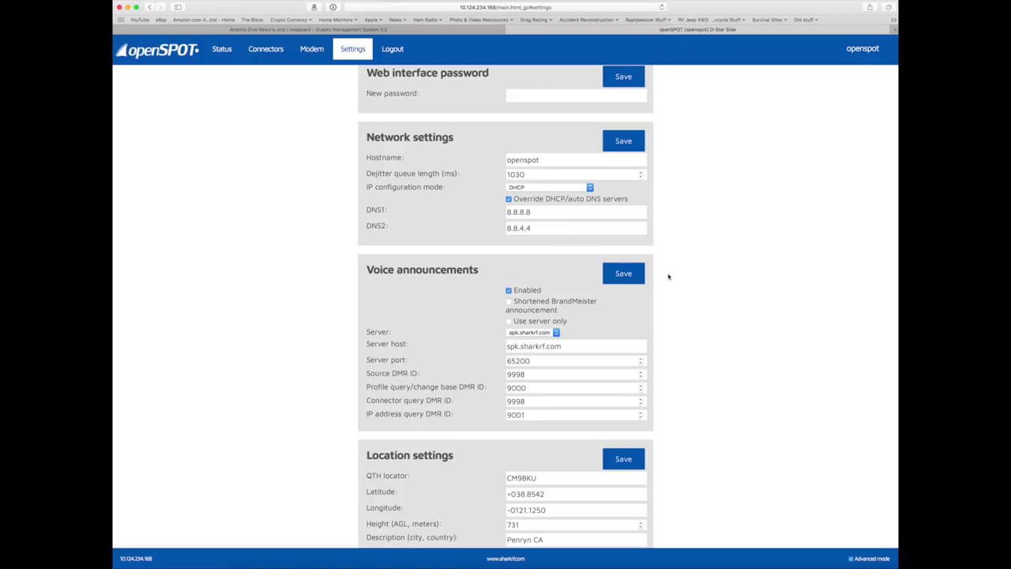
Step: Review the voice announcement, location, DMR, D-STAR, C4FM and lock settings through to the reboot and reset options
{"action": "scroll", "coordinate": [668, 276], "scroll_direction": "down", "scroll_amount": 3}
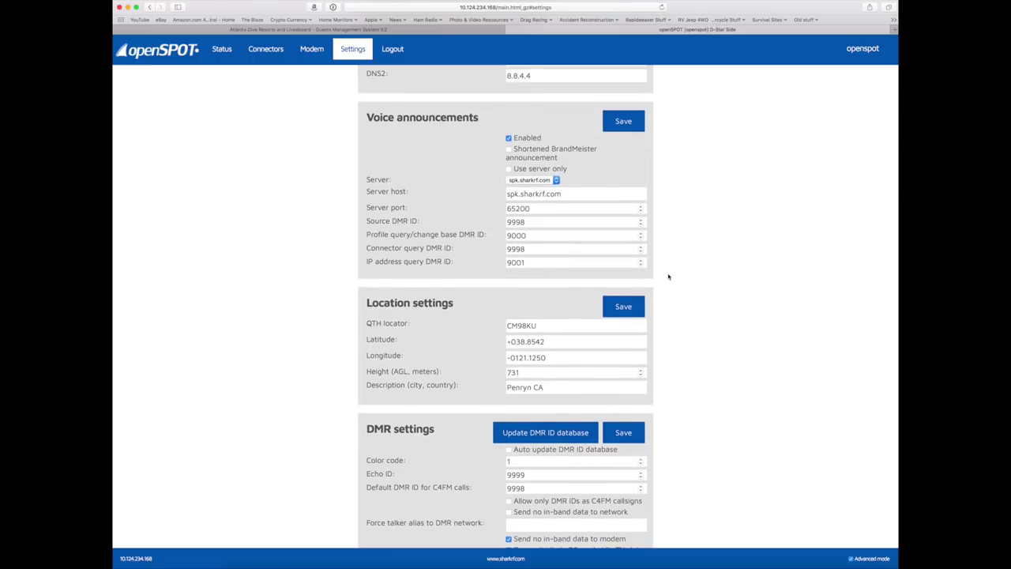
{"action": "scroll", "coordinate": [668, 276], "scroll_direction": "down", "scroll_amount": 1}
{"action": "scroll", "coordinate": [669, 277], "scroll_direction": "down", "scroll_amount": 2}
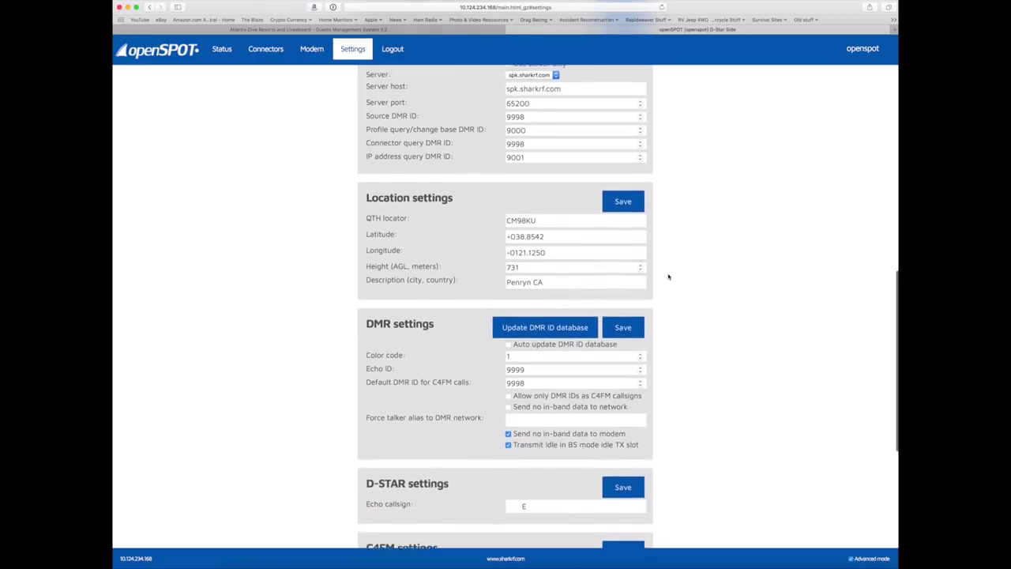
{"action": "scroll", "coordinate": [669, 276], "scroll_direction": "down", "scroll_amount": 2}
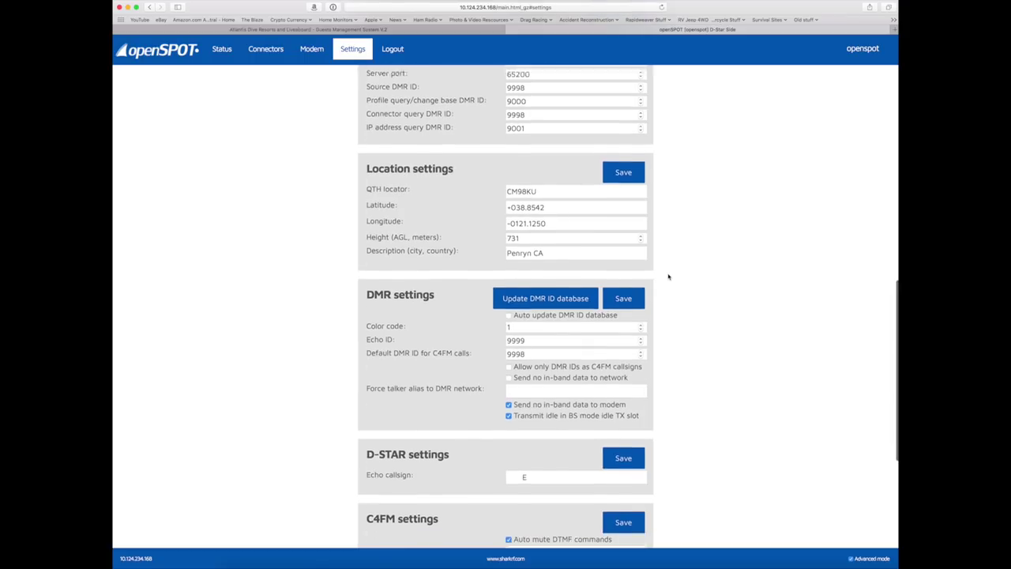
{"action": "scroll", "coordinate": [668, 276], "scroll_direction": "down", "scroll_amount": 2}
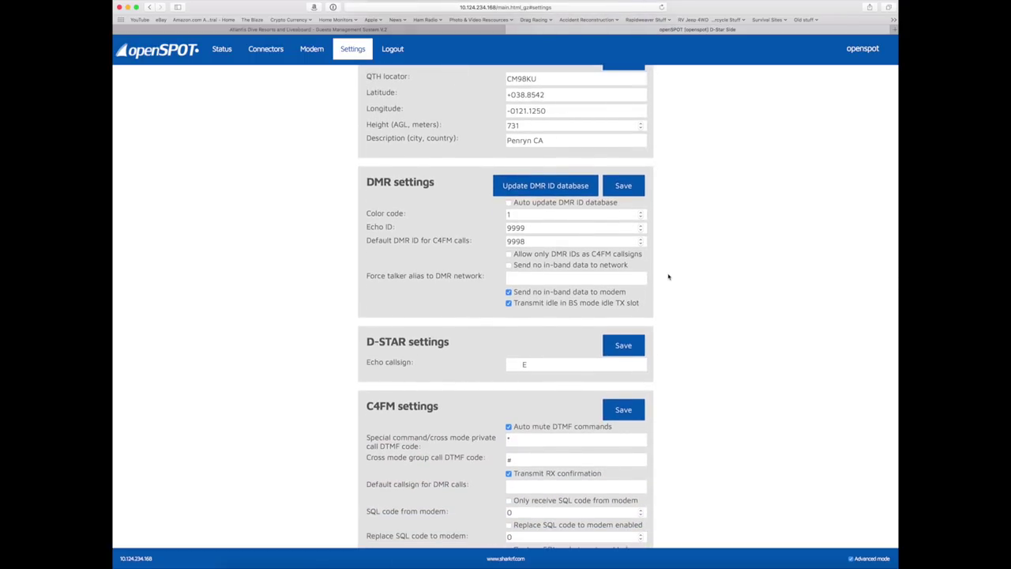
{"action": "scroll", "coordinate": [668, 277], "scroll_direction": "down", "scroll_amount": 1}
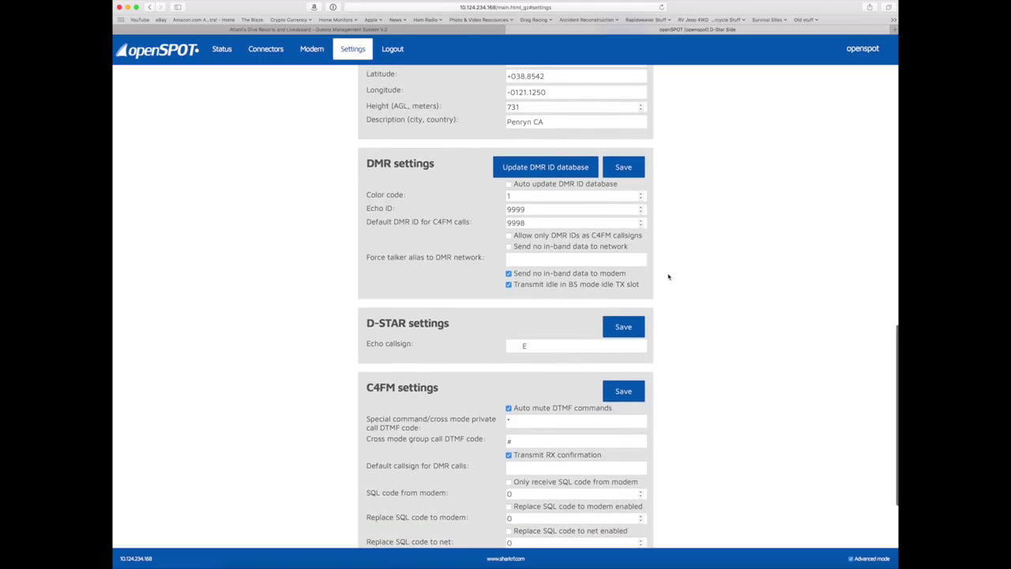
{"action": "scroll", "coordinate": [668, 277], "scroll_direction": "down", "scroll_amount": 1}
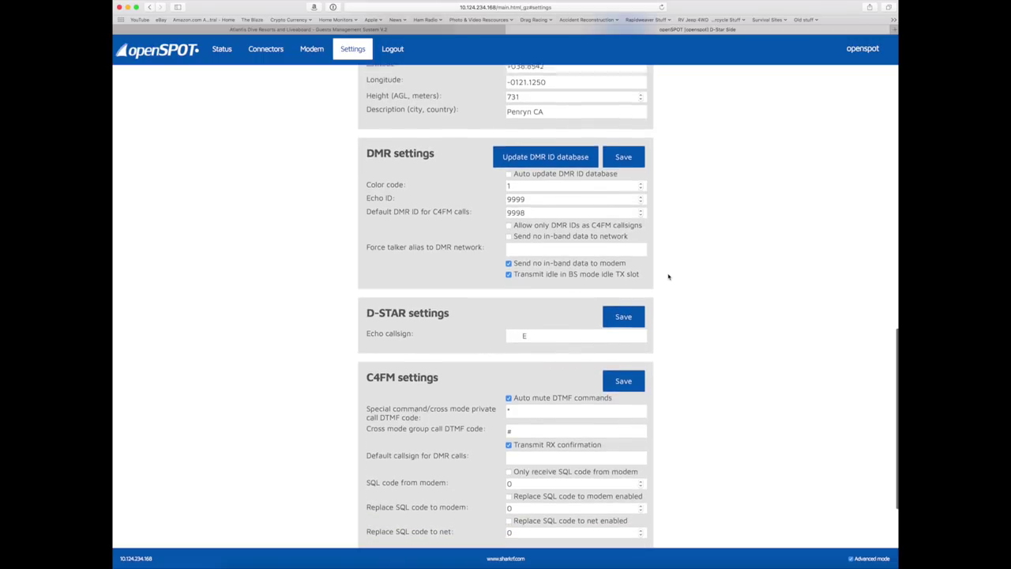
{"action": "scroll", "coordinate": [668, 276], "scroll_direction": "down", "scroll_amount": 2}
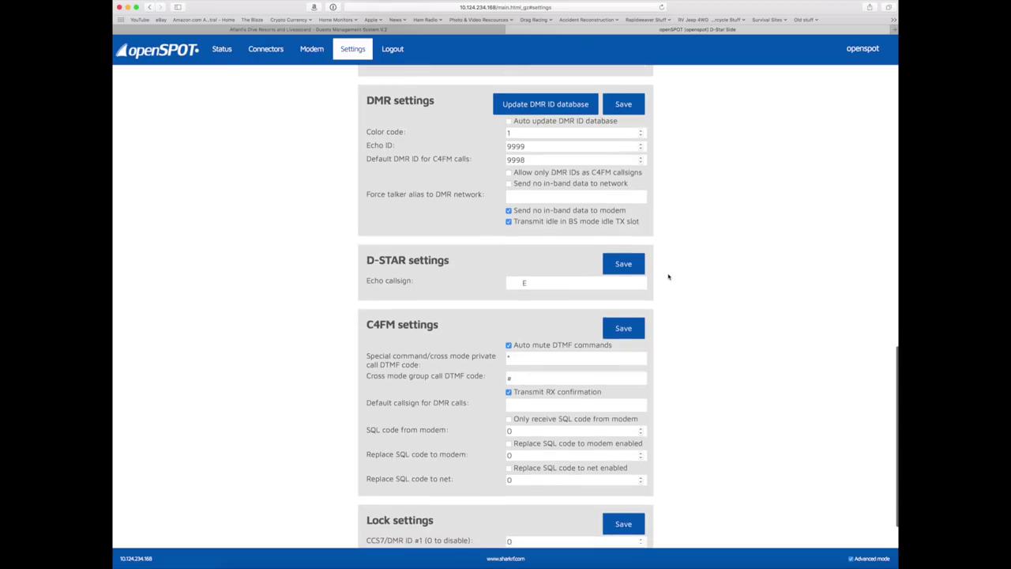
{"action": "scroll", "coordinate": [669, 277], "scroll_direction": "down", "scroll_amount": 1}
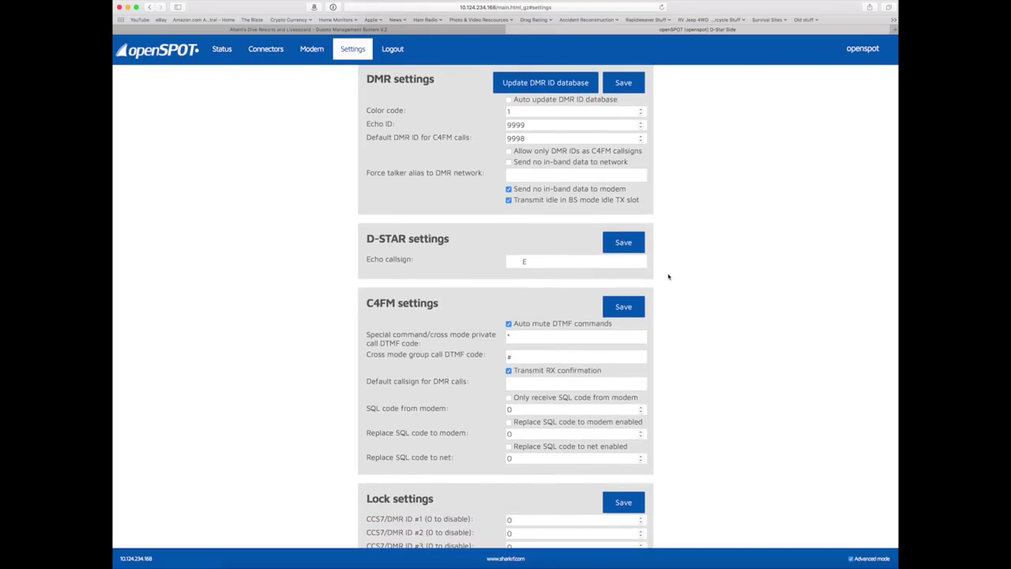
{"action": "scroll", "coordinate": [668, 276], "scroll_direction": "down", "scroll_amount": 2}
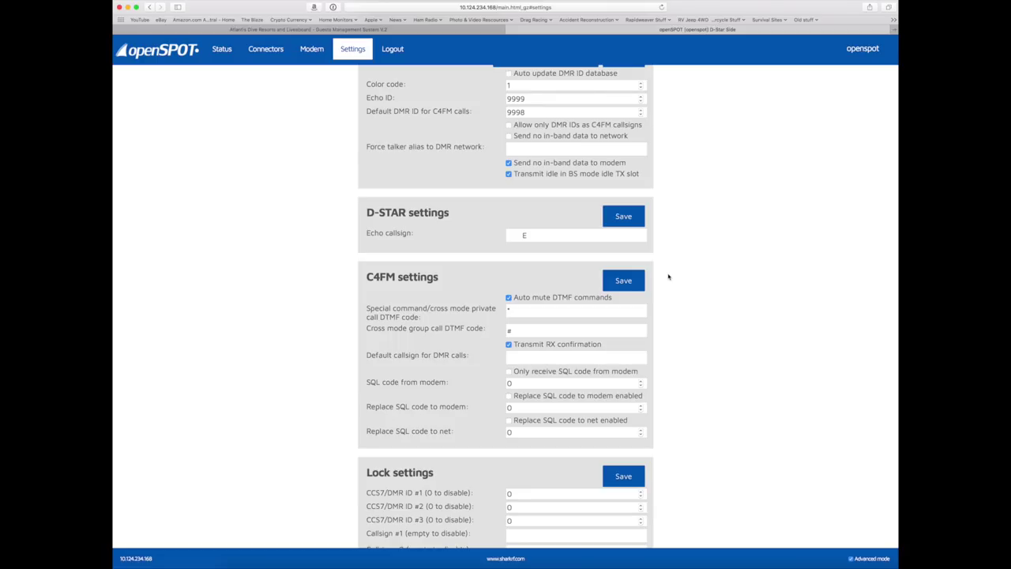
{"action": "scroll", "coordinate": [668, 277], "scroll_direction": "down", "scroll_amount": 5}
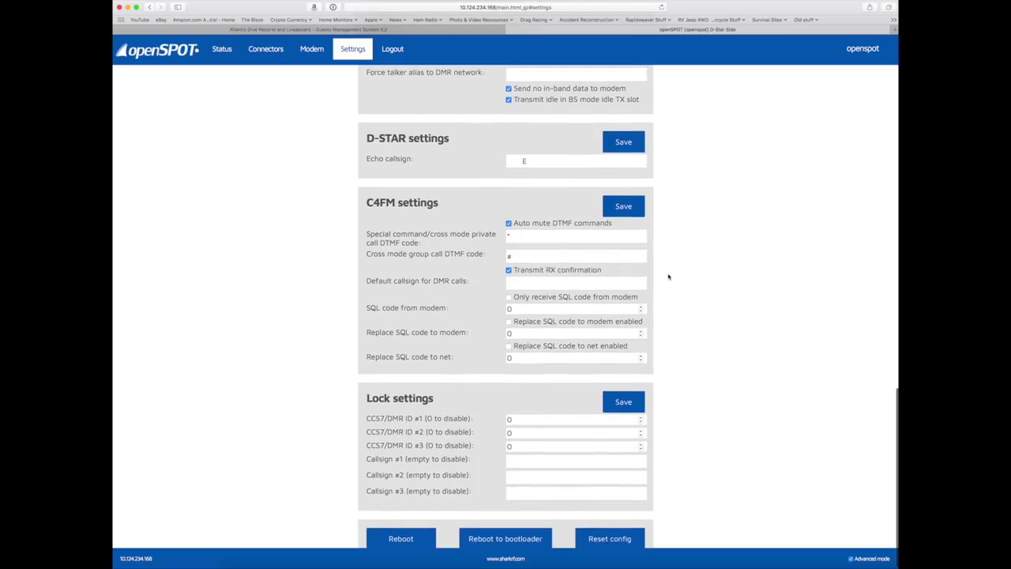
Step: Switch to the W6CX D-STAR Gateway System, log in with the prefilled credentials, and view the gateway, terminal and personal information pages
{"action": "key", "text": "super+grave"}
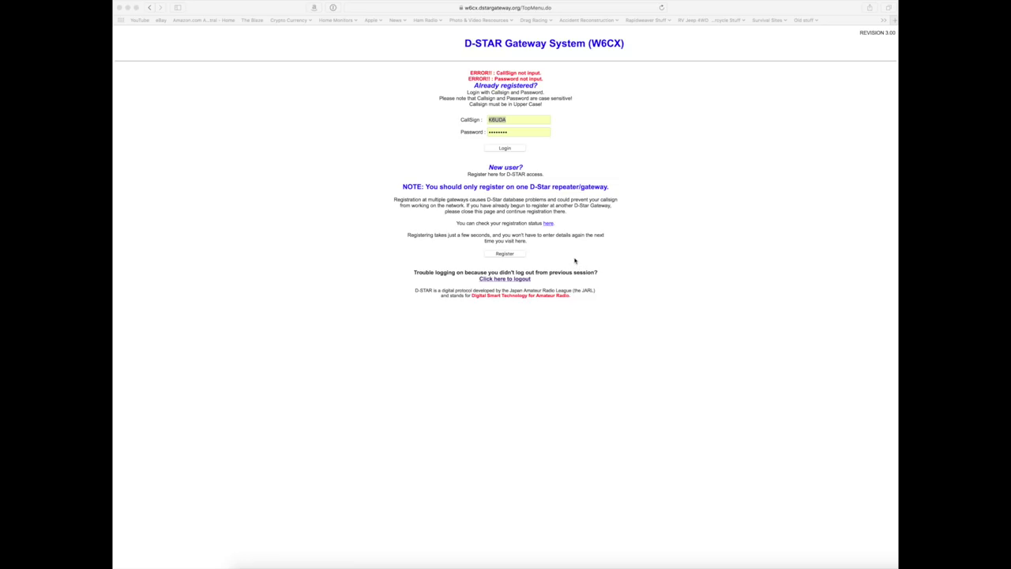
{"action": "left_click", "coordinate": [507, 149]}
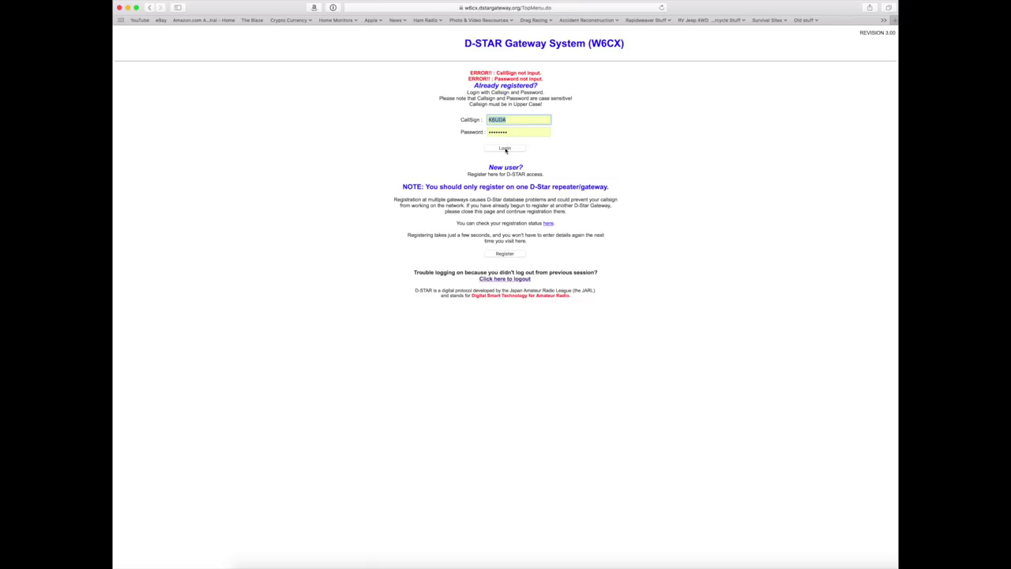
{"action": "left_click", "coordinate": [506, 149]}
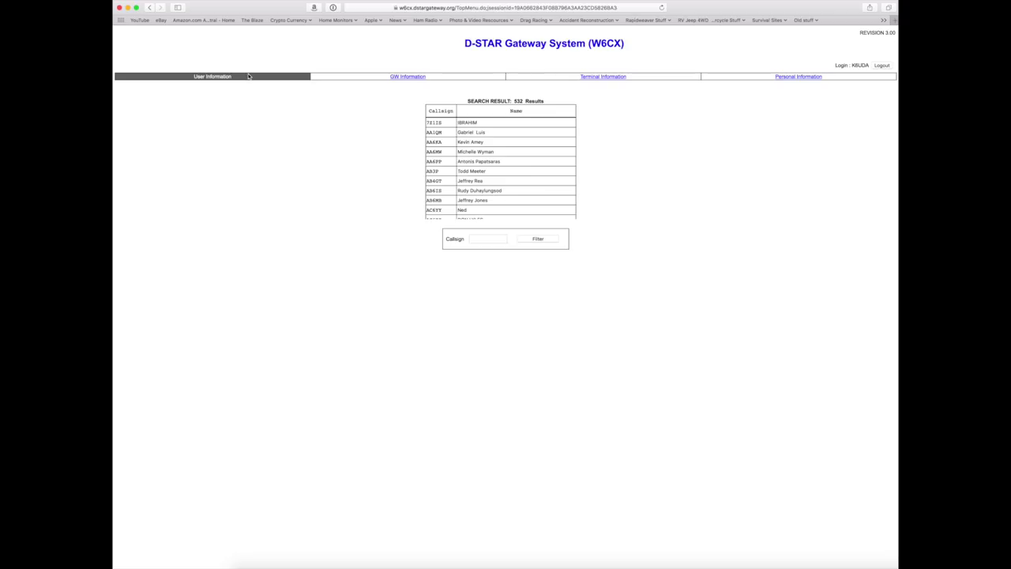
{"action": "left_click", "coordinate": [408, 77]}
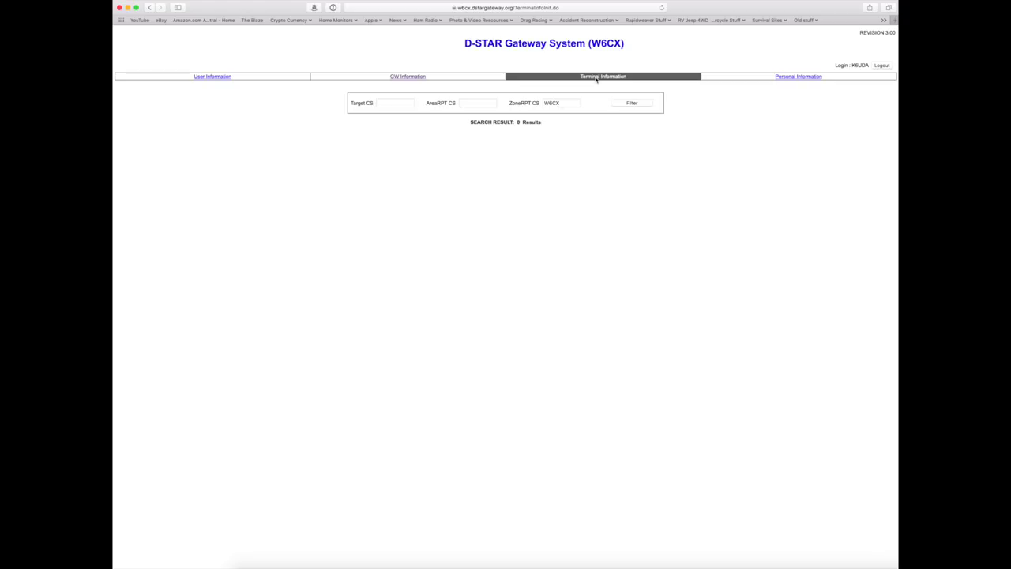
{"action": "left_click", "coordinate": [788, 78]}
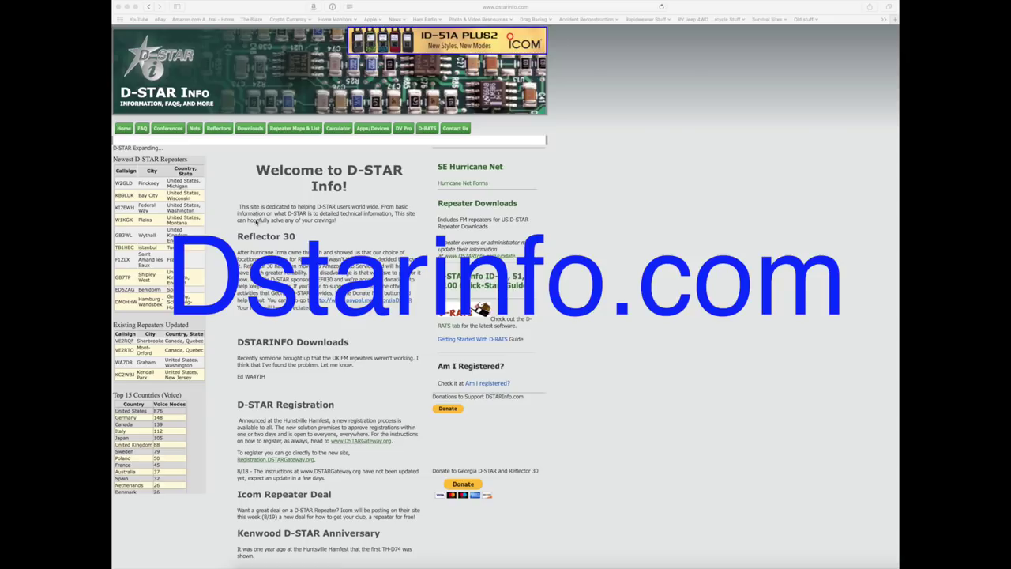
Step: Look through the whole D-STAR Info home page at dstarinfo.com, including its repeater tables, news and registration links
{"action": "scroll", "coordinate": [240, 224], "scroll_direction": "down", "scroll_amount": 2}
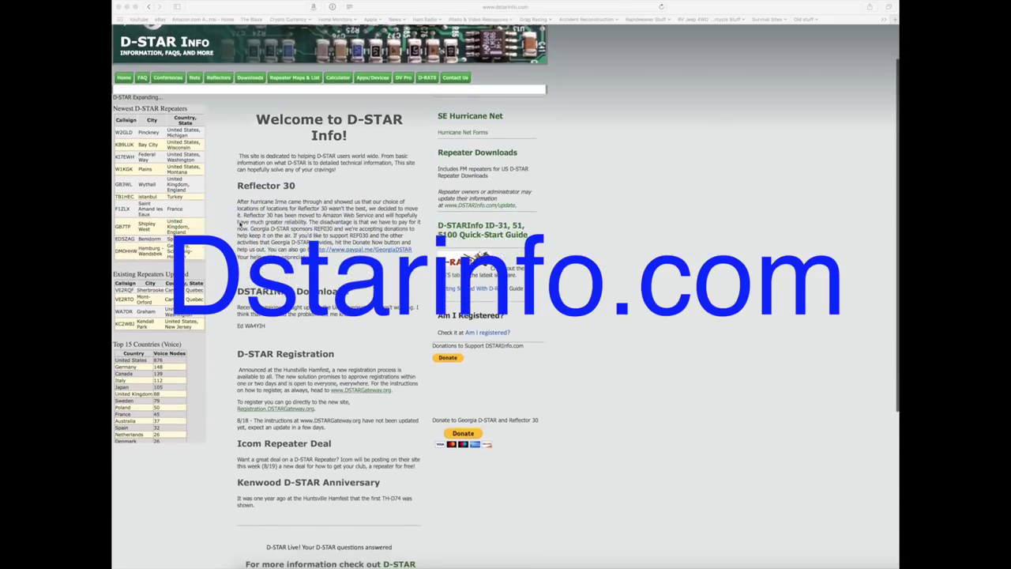
{"action": "scroll", "coordinate": [241, 225], "scroll_direction": "down", "scroll_amount": 3}
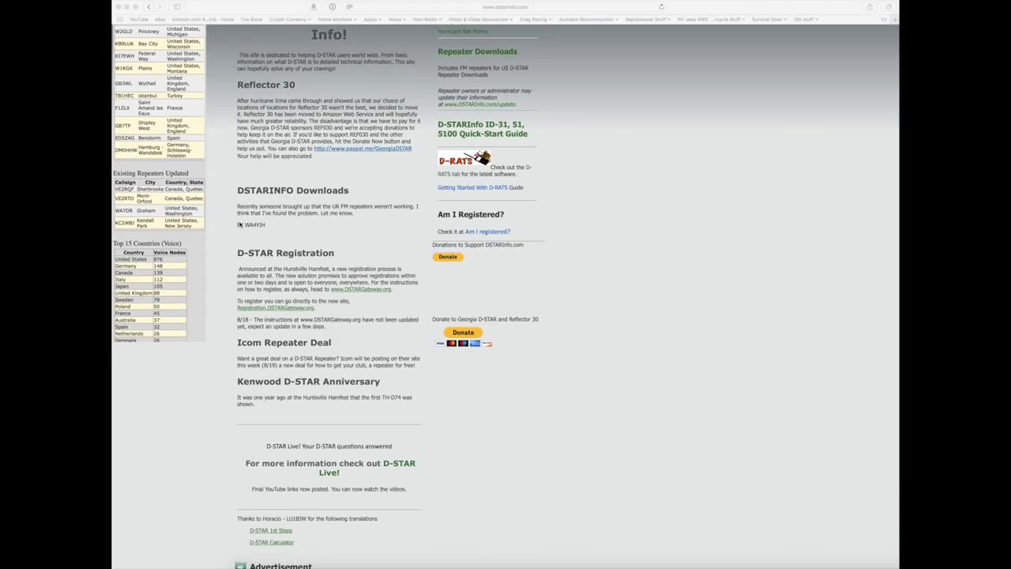
{"action": "scroll", "coordinate": [241, 224], "scroll_direction": "down", "scroll_amount": 3}
{"action": "scroll", "coordinate": [240, 224], "scroll_direction": "down", "scroll_amount": 1}
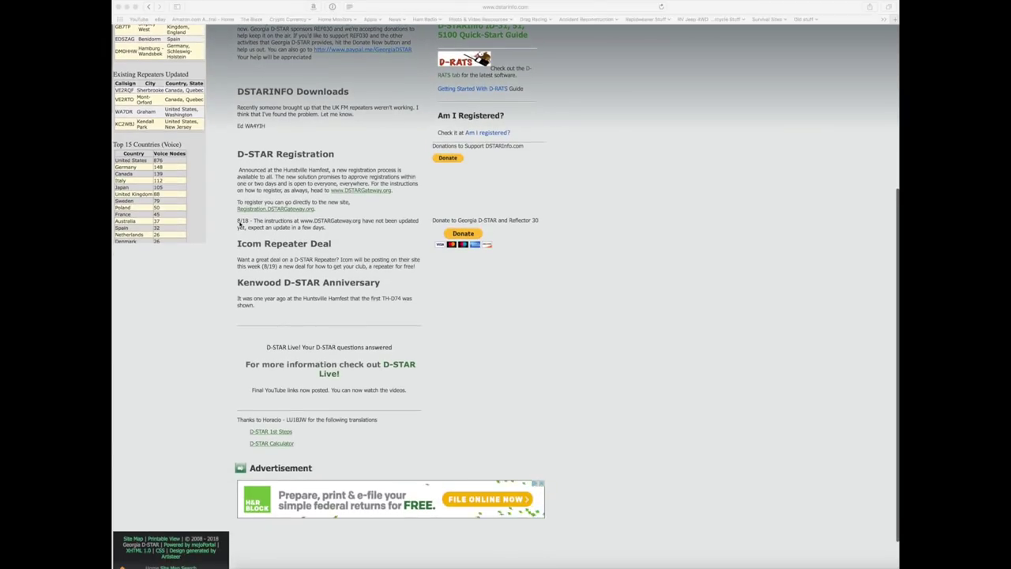
{"action": "scroll", "coordinate": [240, 225], "scroll_direction": "down", "scroll_amount": 2}
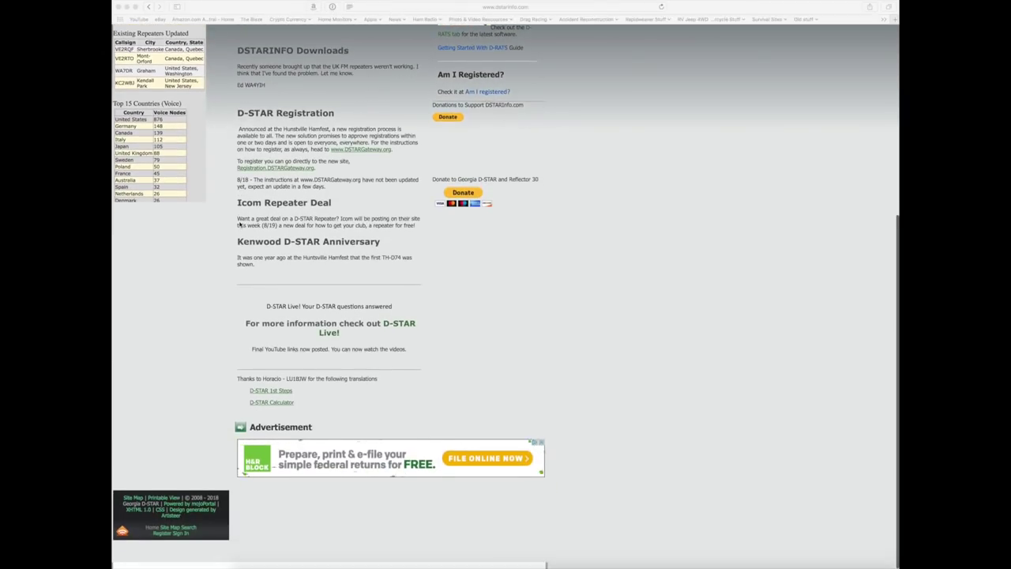
{"action": "scroll", "coordinate": [240, 225], "scroll_direction": "up", "scroll_amount": 10}
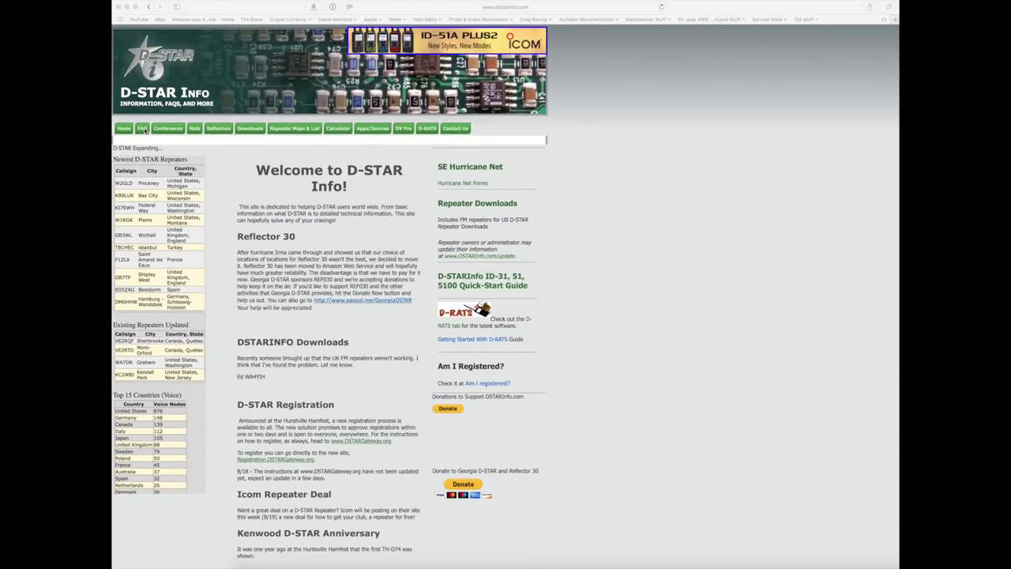
Step: Open the D-STAR Calculator Help page from the site's FAQ topics and skim its instructions
{"action": "mouse_move", "coordinate": [143, 128]}
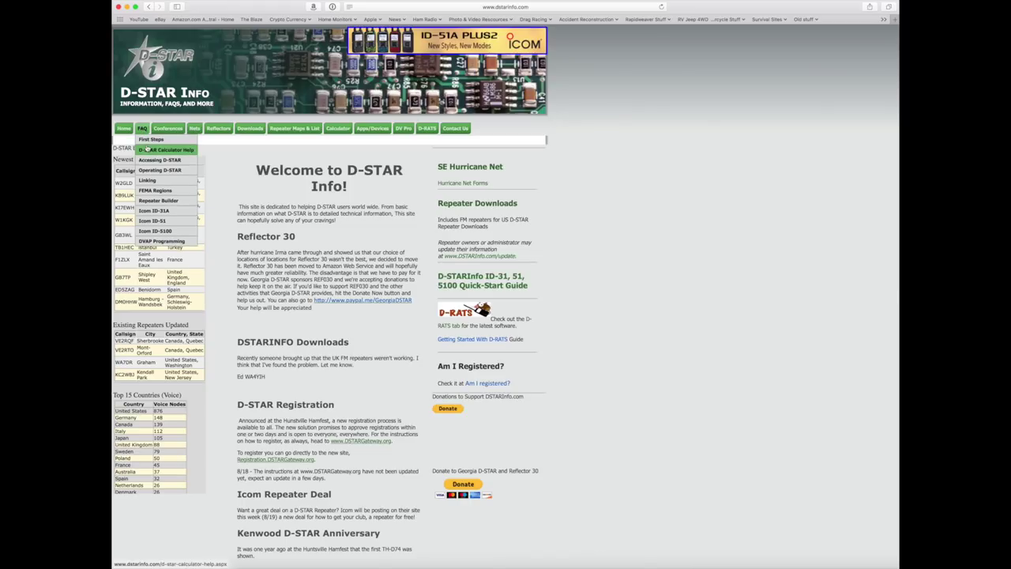
{"action": "left_click", "coordinate": [147, 150]}
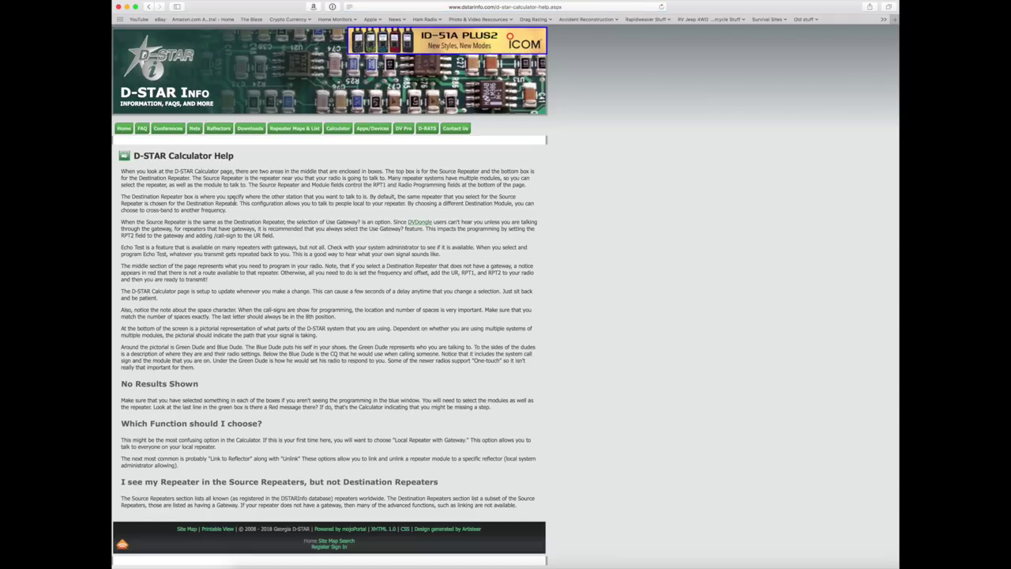
{"action": "scroll", "coordinate": [263, 222], "scroll_direction": "down", "scroll_amount": 2}
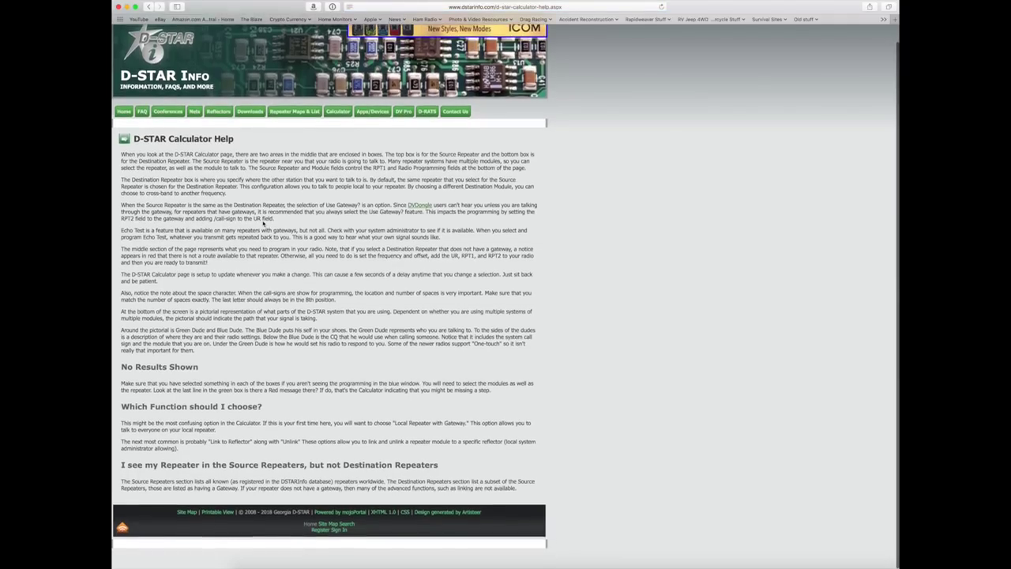
Step: Open the site's D-STAR reflector list and examine the usage, location and links of the REF reflectors and their modules
{"action": "mouse_move", "coordinate": [173, 129]}
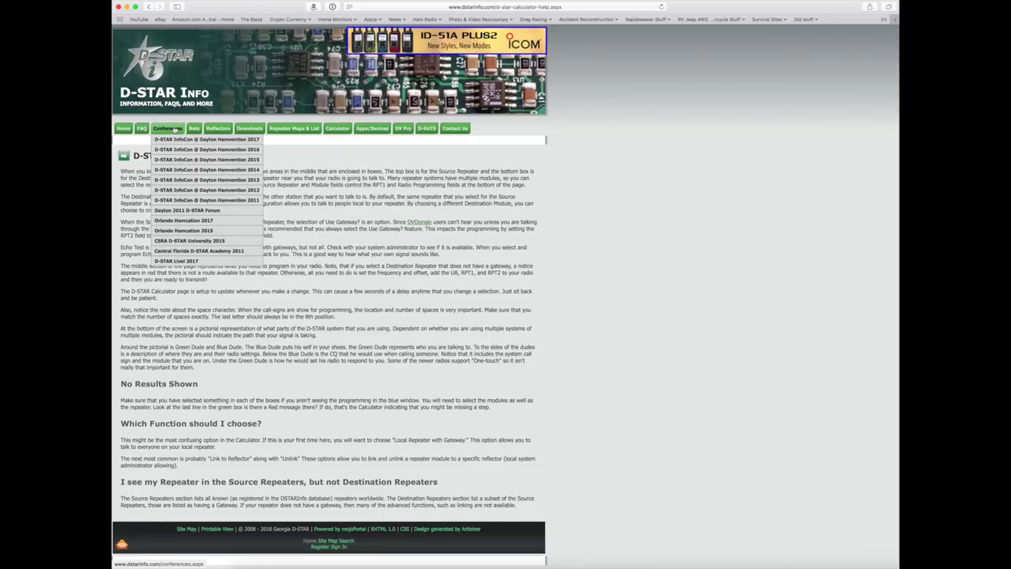
{"action": "left_click", "coordinate": [218, 128]}
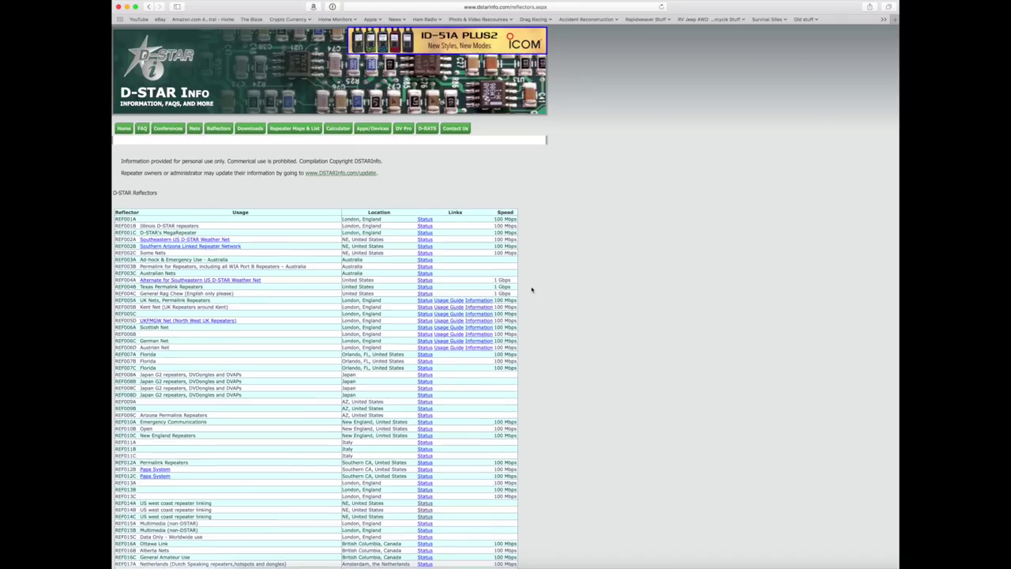
{"action": "scroll", "coordinate": [532, 289], "scroll_direction": "down", "scroll_amount": 2}
{"action": "scroll", "coordinate": [532, 289], "scroll_direction": "down", "scroll_amount": 5}
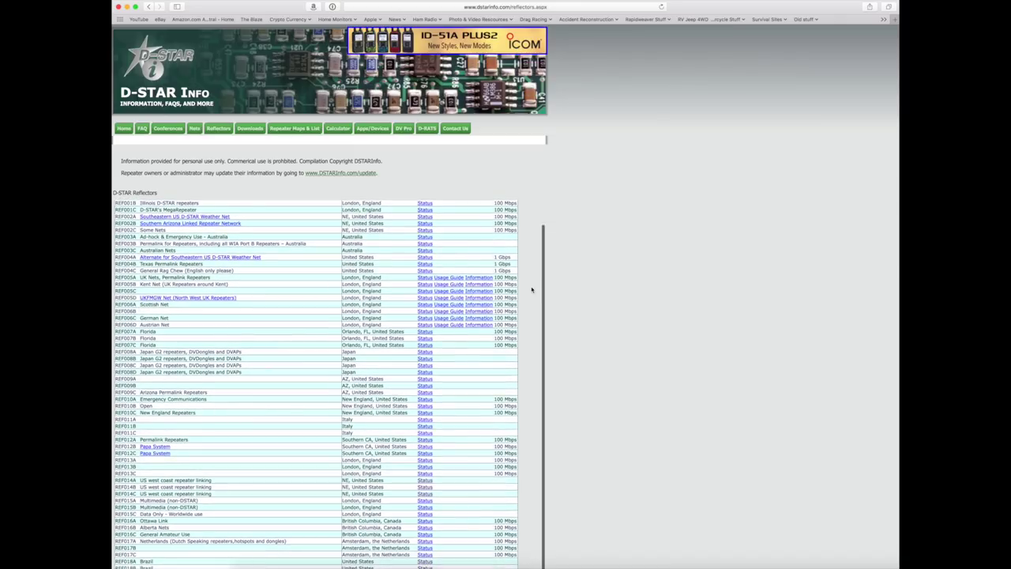
{"action": "scroll", "coordinate": [532, 289], "scroll_direction": "down", "scroll_amount": 5}
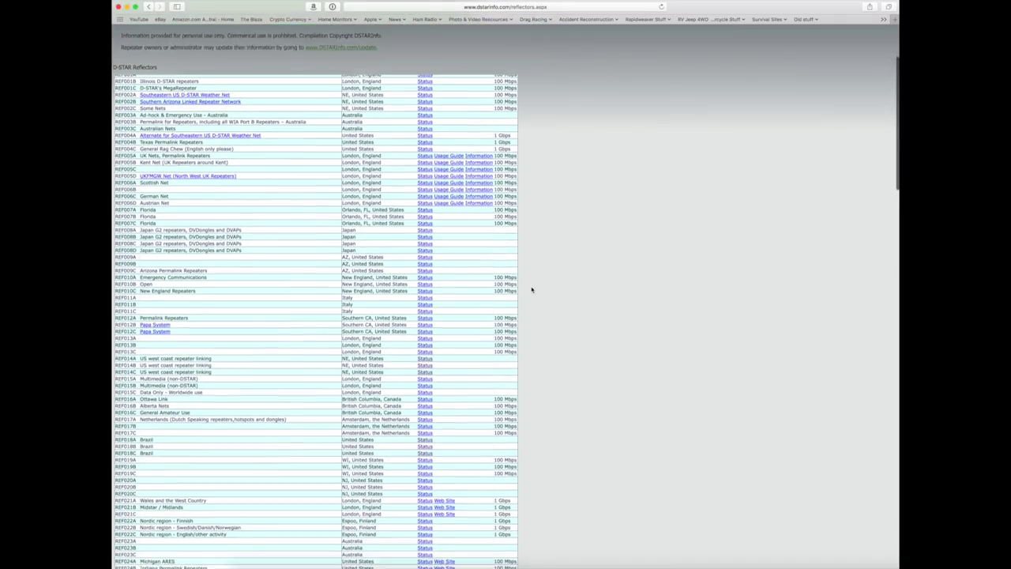
{"action": "scroll", "coordinate": [551, 285], "scroll_direction": "down", "scroll_amount": 4}
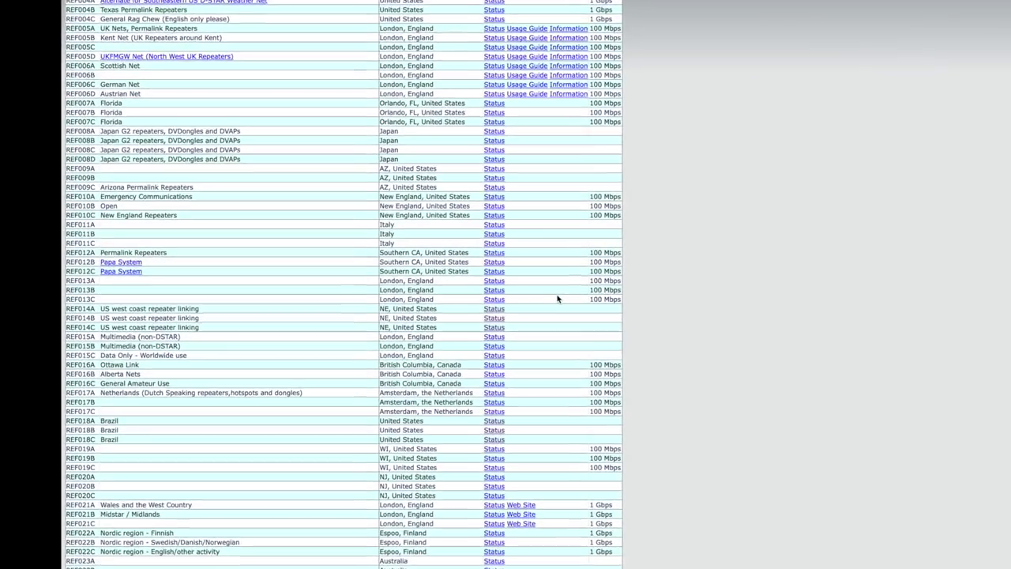
{"action": "scroll", "coordinate": [734, 306], "scroll_direction": "down", "scroll_amount": 5}
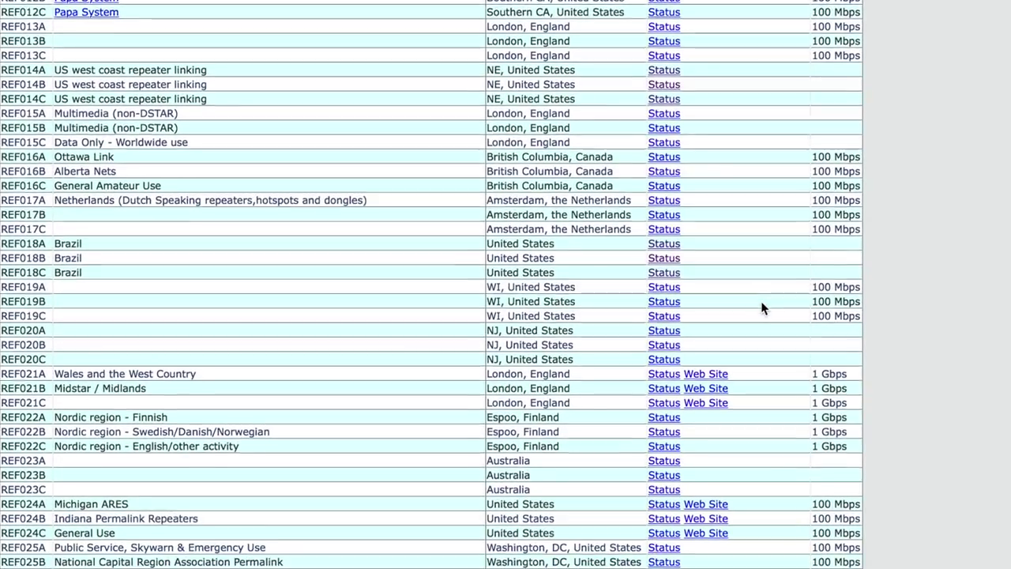
{"action": "scroll", "coordinate": [761, 306], "scroll_direction": "down", "scroll_amount": 1}
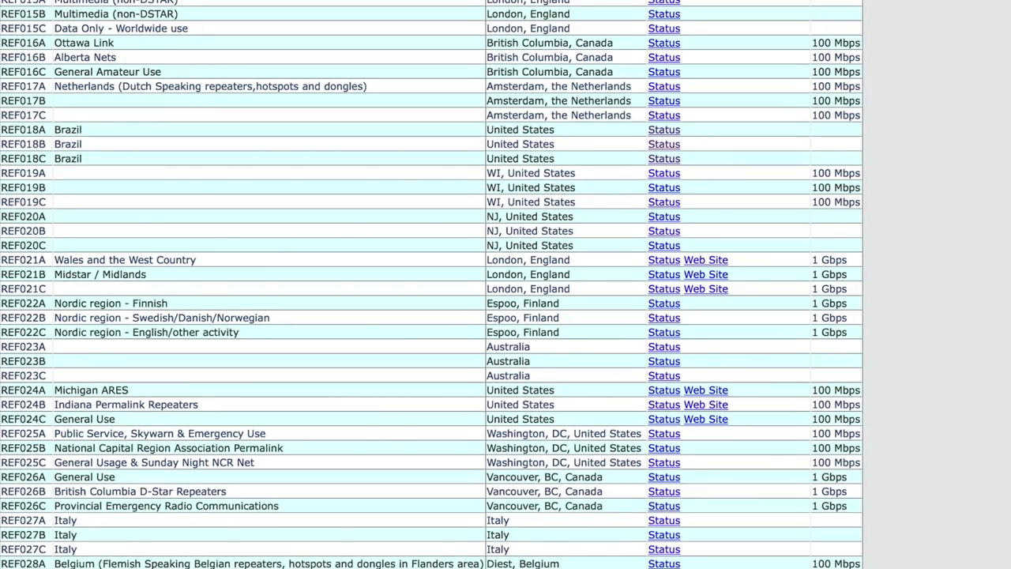
Step: Examine the usage, location and connection speed of the reflector modules from REF017 to REF041
{"action": "scroll", "coordinate": [431, 285], "scroll_direction": "down", "scroll_amount": 10}
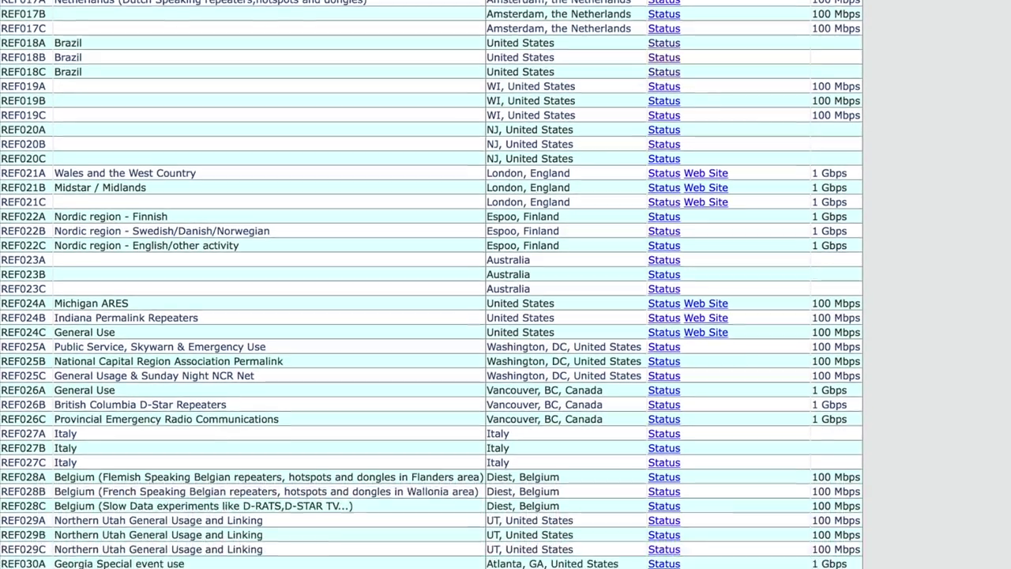
{"action": "scroll", "coordinate": [432, 285], "scroll_direction": "down", "scroll_amount": 6}
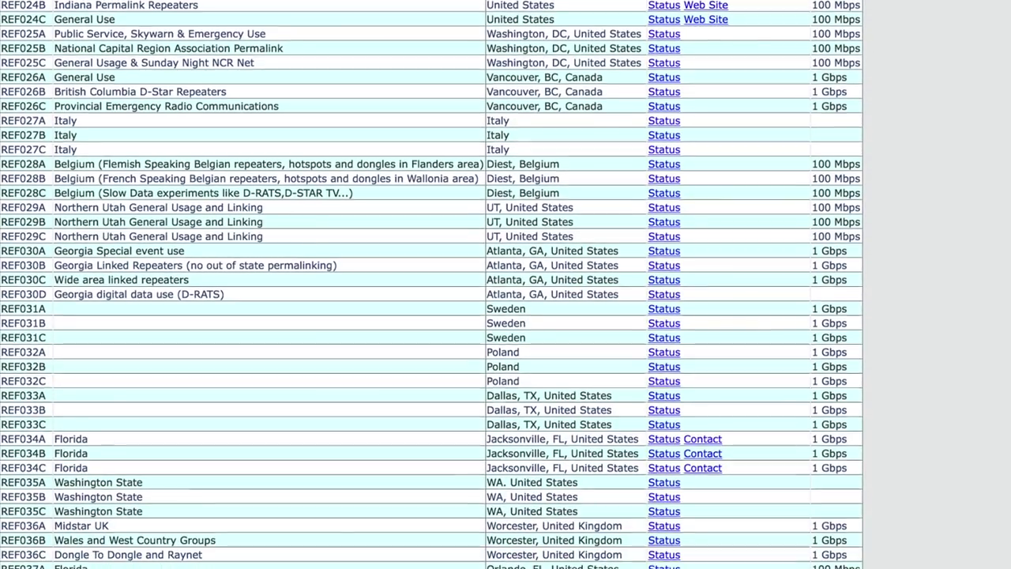
{"action": "scroll", "coordinate": [431, 285], "scroll_direction": "down", "scroll_amount": 3}
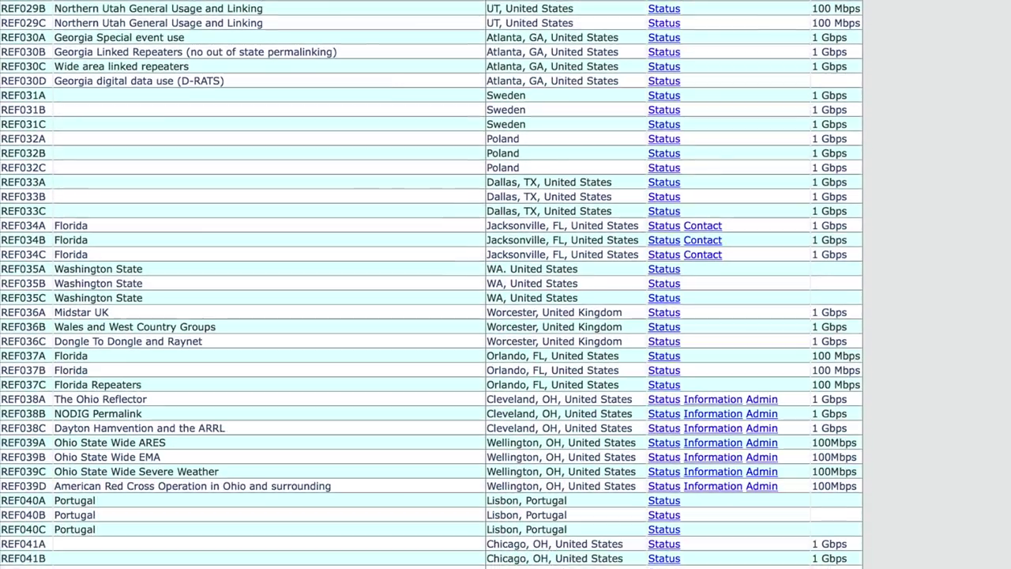
{"action": "scroll", "coordinate": [431, 285], "scroll_direction": "down", "scroll_amount": 2}
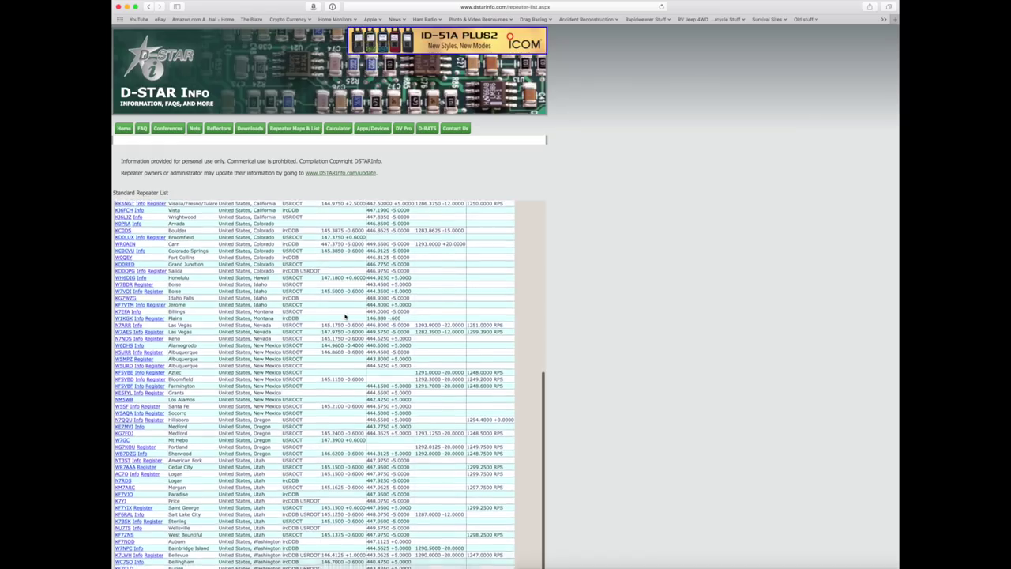
Step: Look through the standard repeater list for the western US states, checking locations, networks, frequencies and registration links
{"action": "scroll", "coordinate": [344, 316], "scroll_direction": "down", "scroll_amount": 5}
{"action": "scroll", "coordinate": [345, 316], "scroll_direction": "down", "scroll_amount": 5}
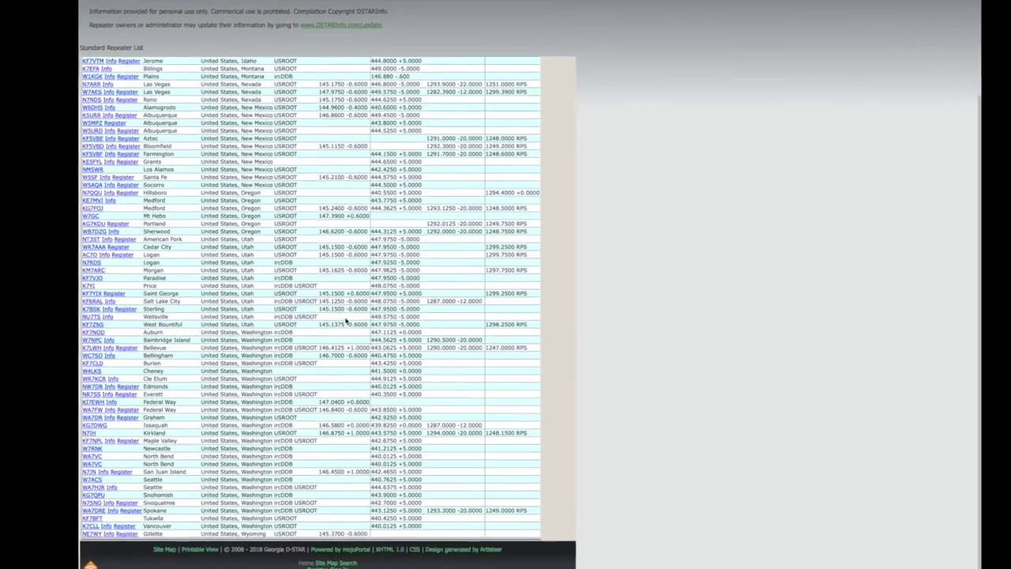
{"action": "scroll", "coordinate": [344, 318], "scroll_direction": "up", "scroll_amount": 3}
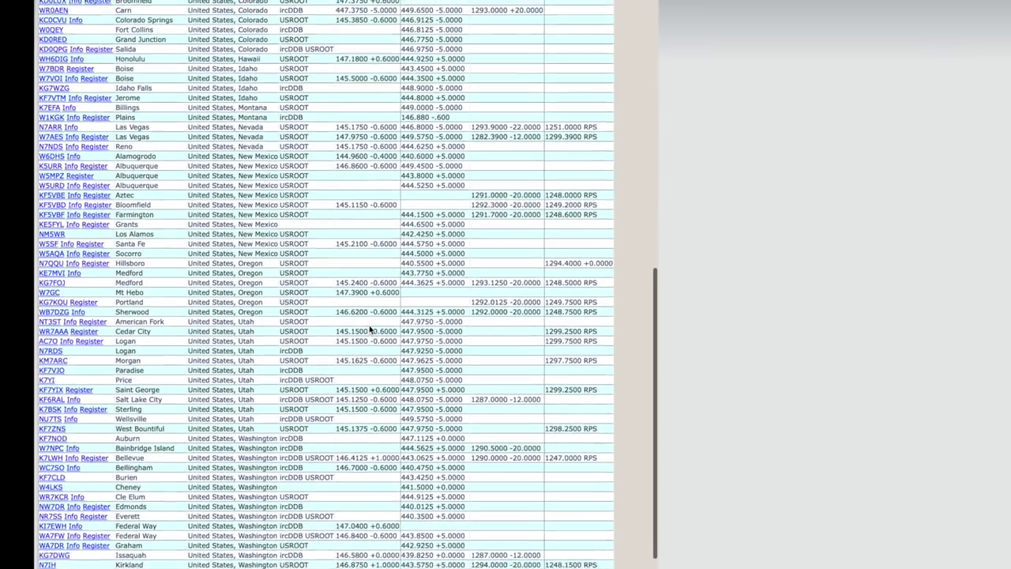
{"action": "scroll", "coordinate": [370, 329], "scroll_direction": "up", "scroll_amount": 5}
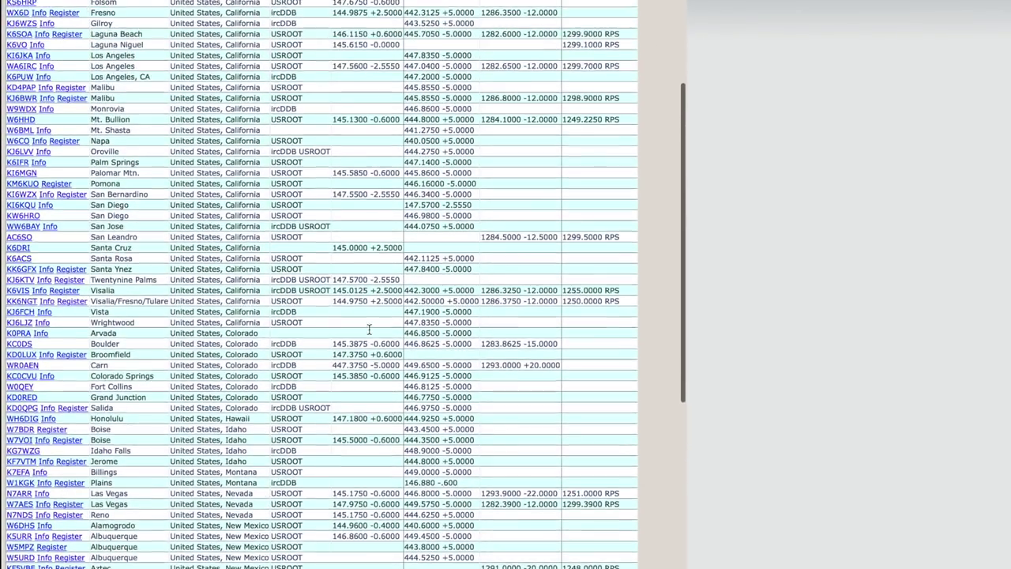
{"action": "scroll", "coordinate": [369, 329], "scroll_direction": "up", "scroll_amount": 5}
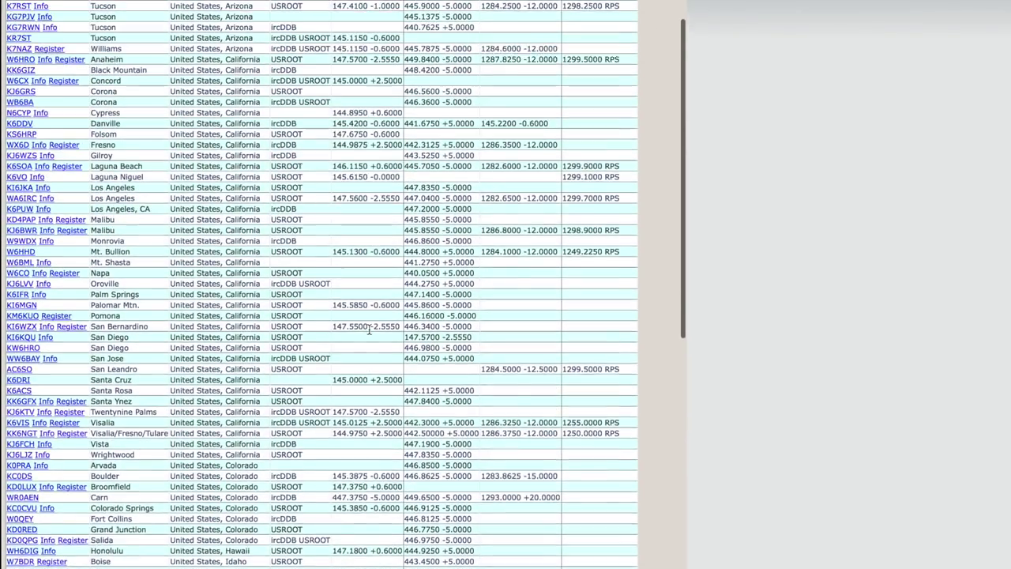
{"action": "scroll", "coordinate": [369, 333], "scroll_direction": "down", "scroll_amount": 10}
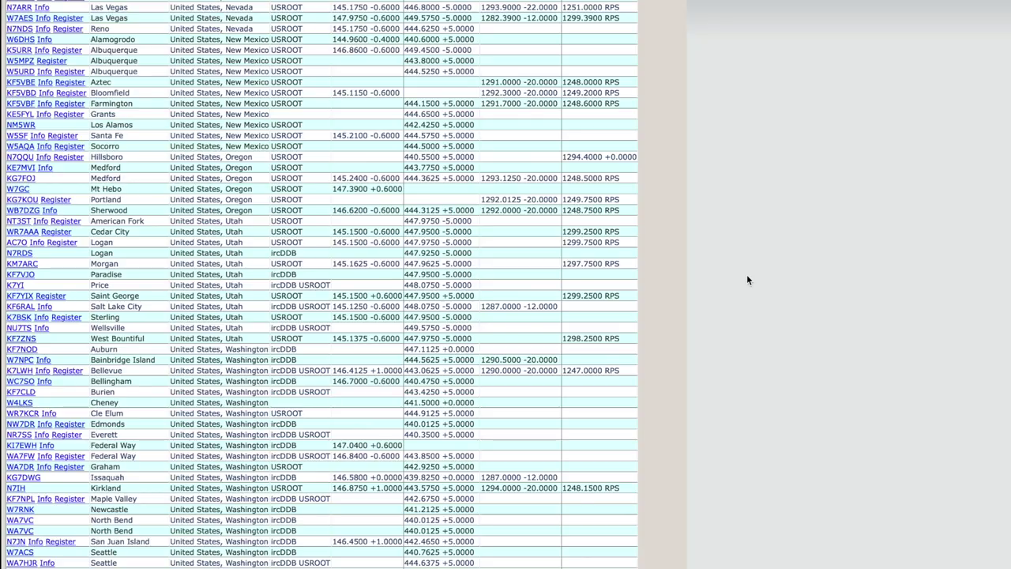
{"action": "scroll", "coordinate": [346, 316], "scroll_direction": "up", "scroll_amount": 3}
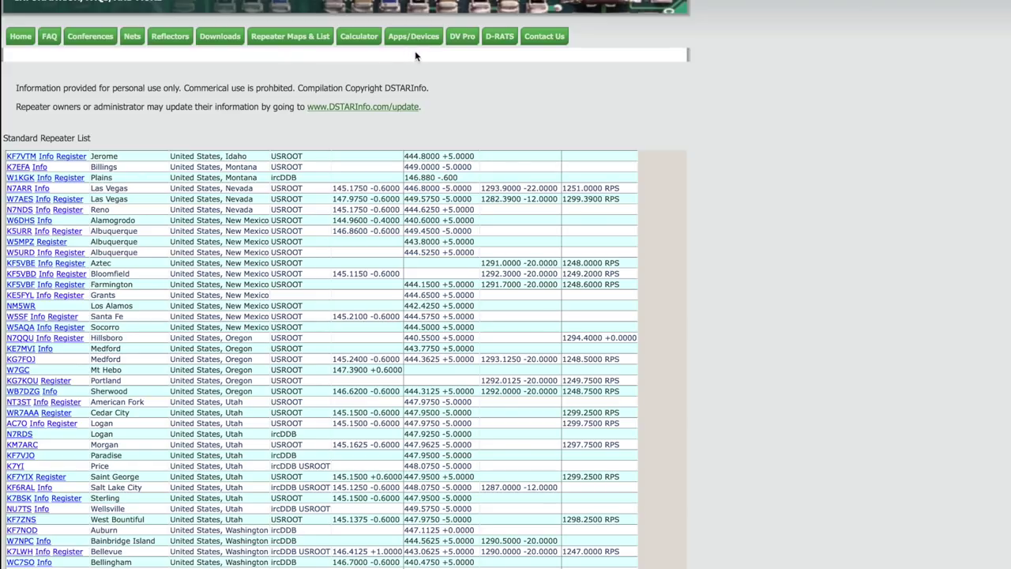
Step: Open the site's D-RATS page and read its ratflector setup notes, download information and ratflector host list
{"action": "left_click", "coordinate": [498, 38]}
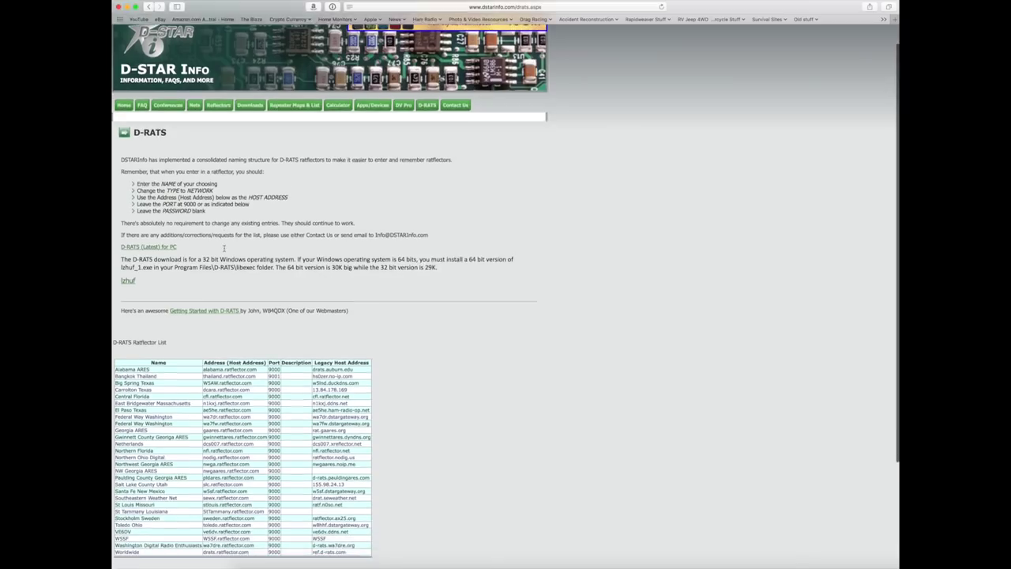
{"action": "scroll", "coordinate": [224, 249], "scroll_direction": "down", "scroll_amount": 2}
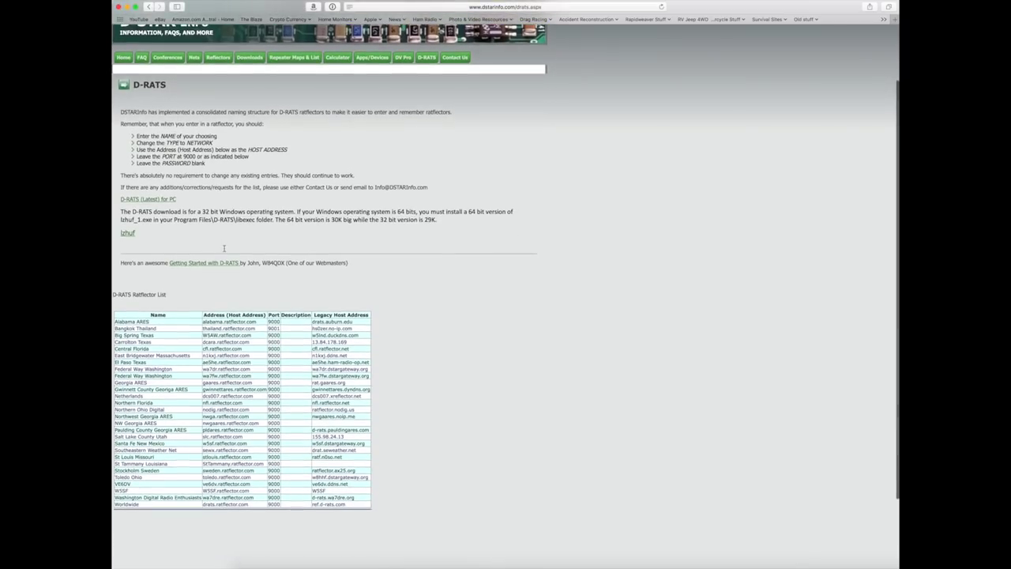
{"action": "scroll", "coordinate": [224, 251], "scroll_direction": "down", "scroll_amount": 2}
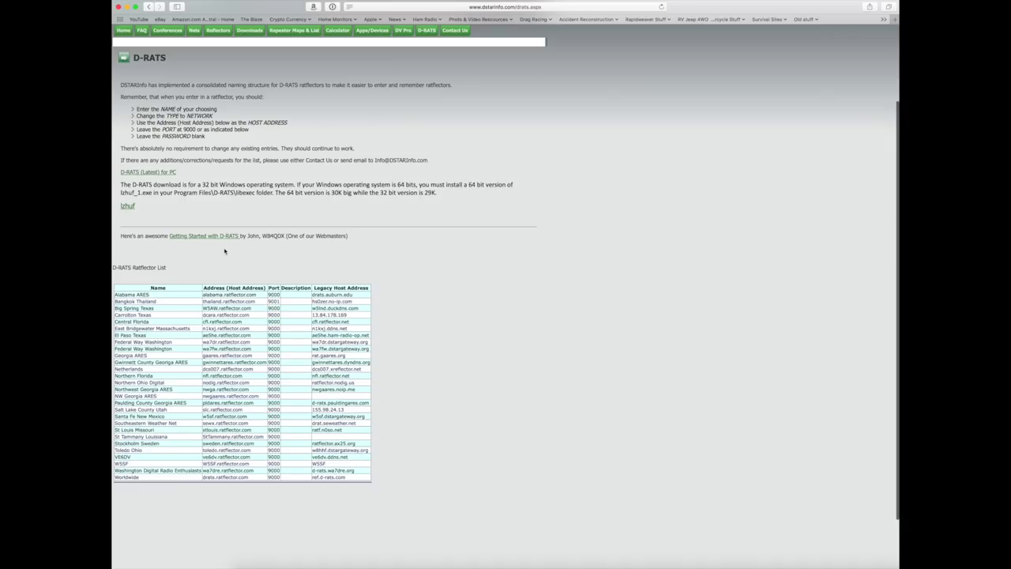
{"action": "scroll", "coordinate": [224, 251], "scroll_direction": "down", "scroll_amount": 3}
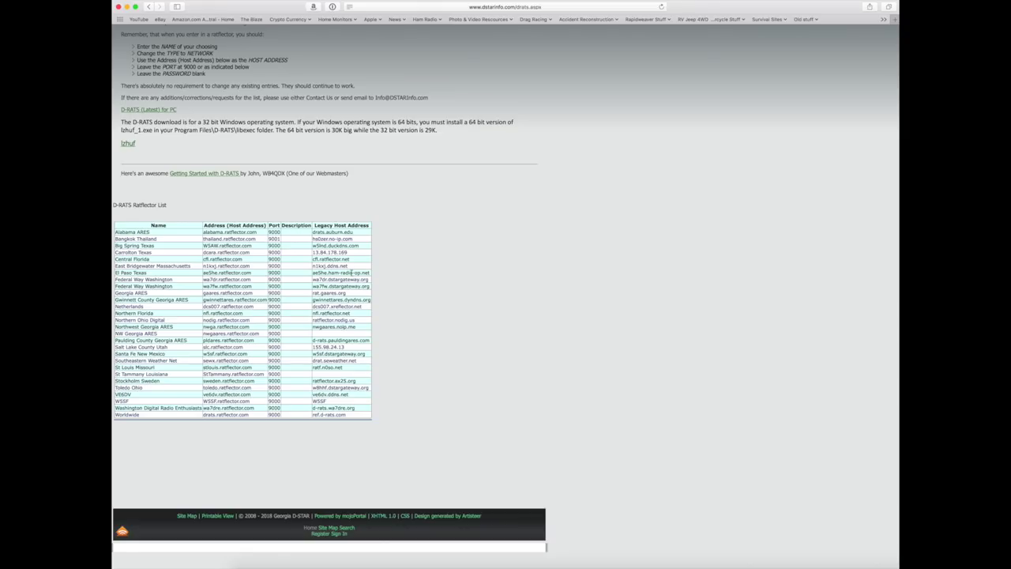
Step: Open the Getting Started with D-RATS guide and read its functions and setup steps from installation to defining radios
{"action": "left_click", "coordinate": [207, 173]}
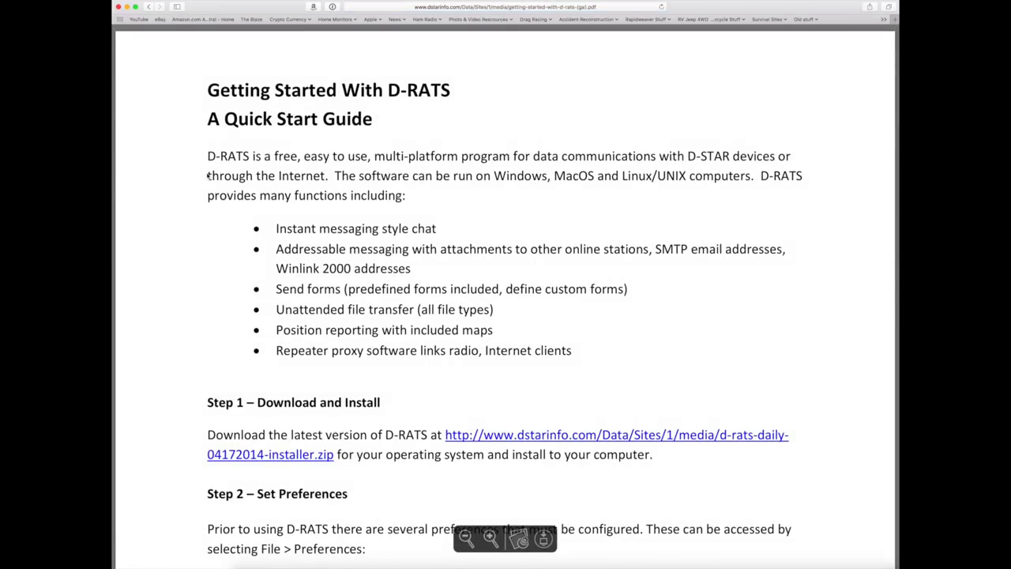
{"action": "scroll", "coordinate": [253, 194], "scroll_direction": "down", "scroll_amount": 5}
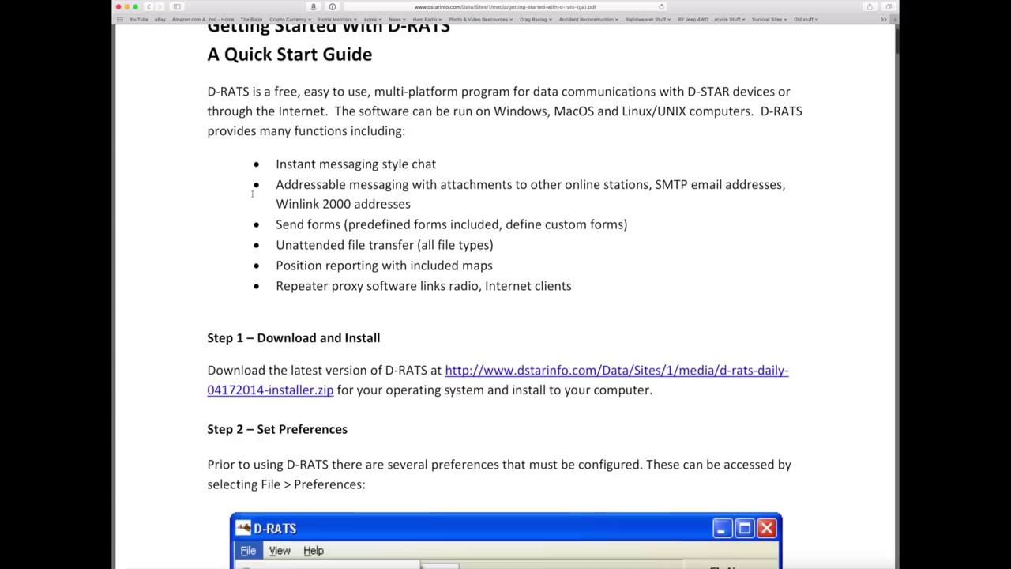
{"action": "scroll", "coordinate": [253, 194], "scroll_direction": "down", "scroll_amount": 4}
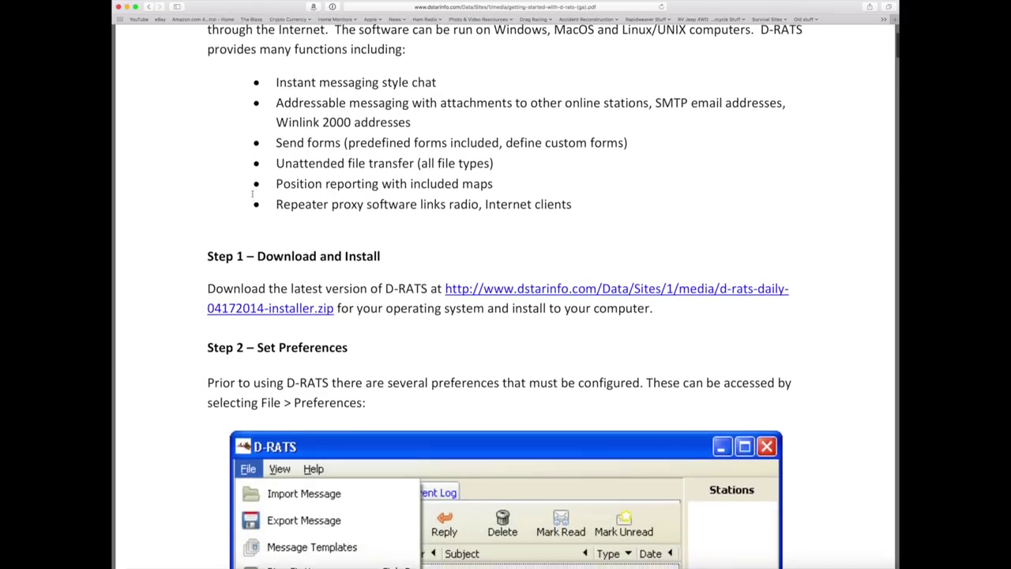
{"action": "scroll", "coordinate": [253, 193], "scroll_direction": "down", "scroll_amount": 1}
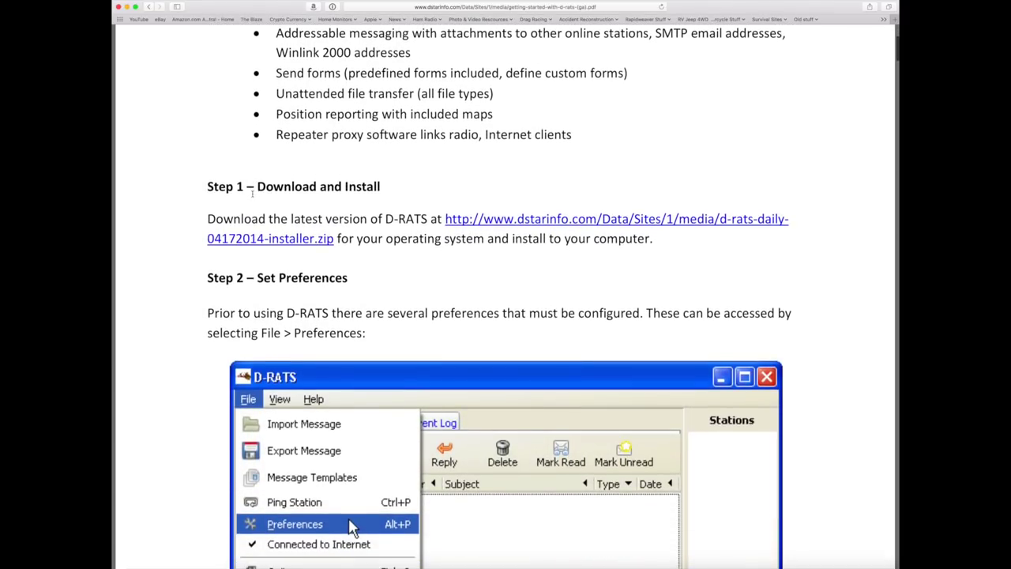
{"action": "scroll", "coordinate": [252, 193], "scroll_direction": "down", "scroll_amount": 7}
{"action": "scroll", "coordinate": [253, 194], "scroll_direction": "down", "scroll_amount": 2}
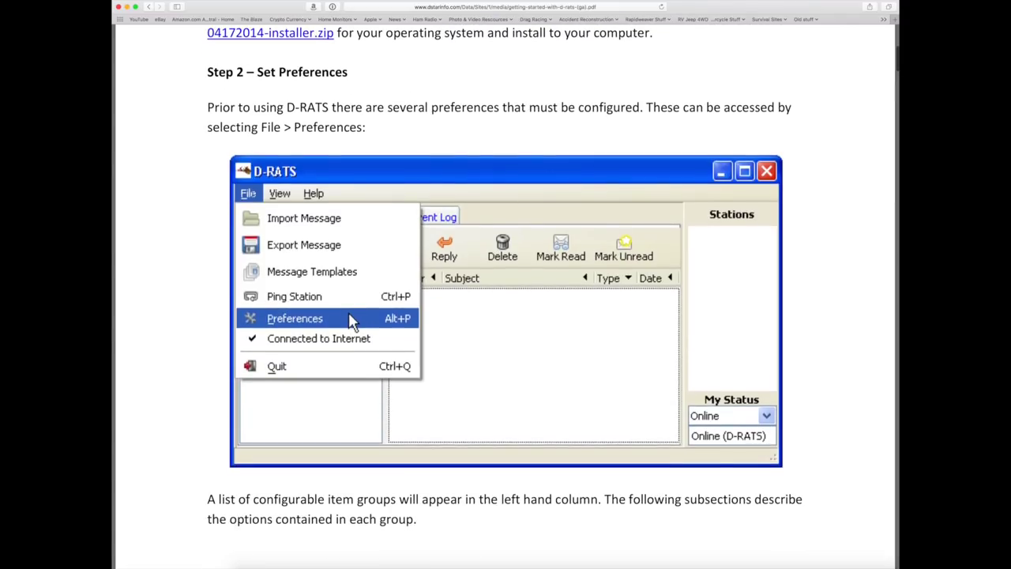
{"action": "scroll", "coordinate": [252, 194], "scroll_direction": "down", "scroll_amount": 3}
{"action": "scroll", "coordinate": [252, 194], "scroll_direction": "down", "scroll_amount": 5}
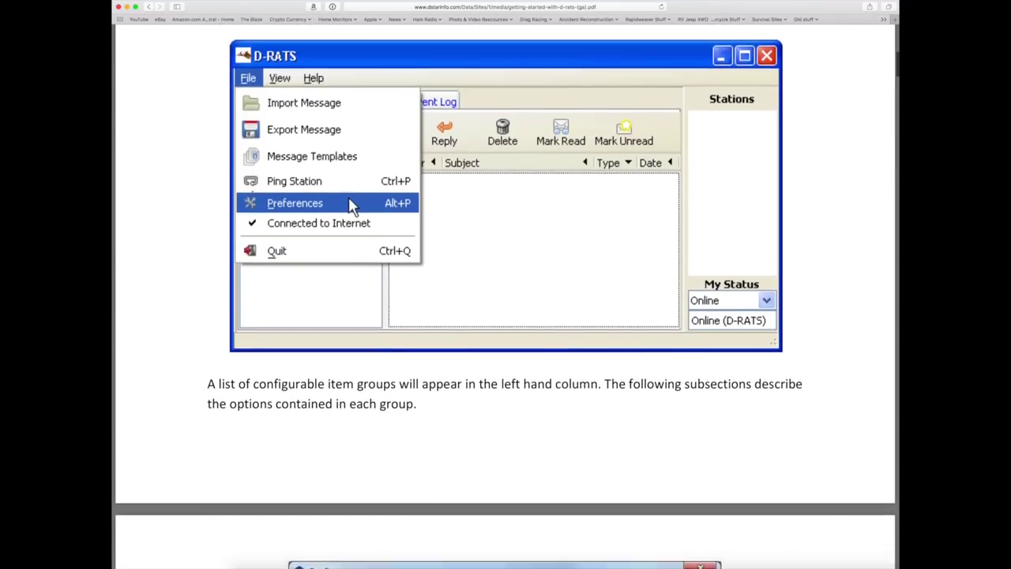
{"action": "scroll", "coordinate": [252, 193], "scroll_direction": "down", "scroll_amount": 15}
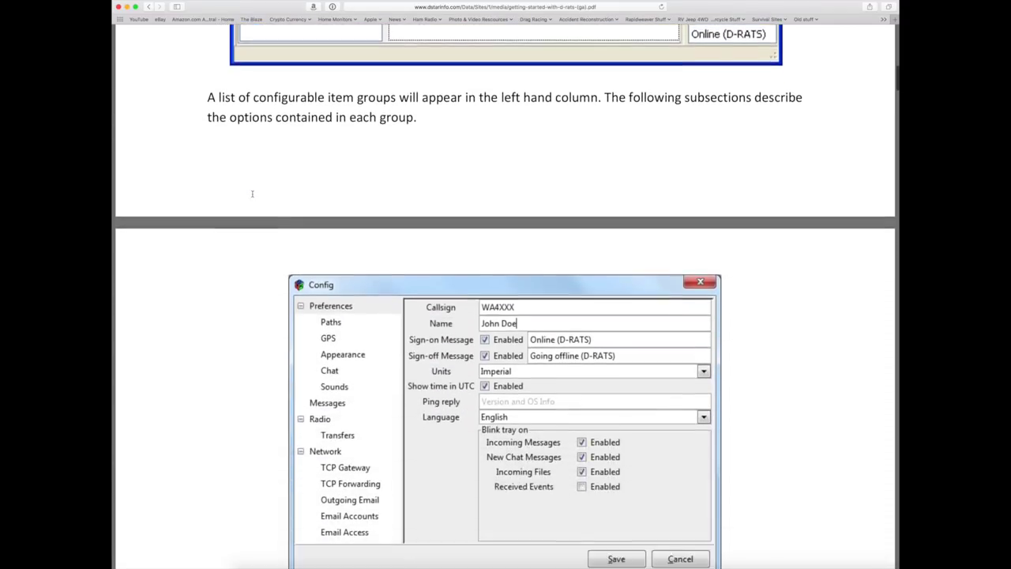
{"action": "scroll", "coordinate": [252, 194], "scroll_direction": "down", "scroll_amount": 7}
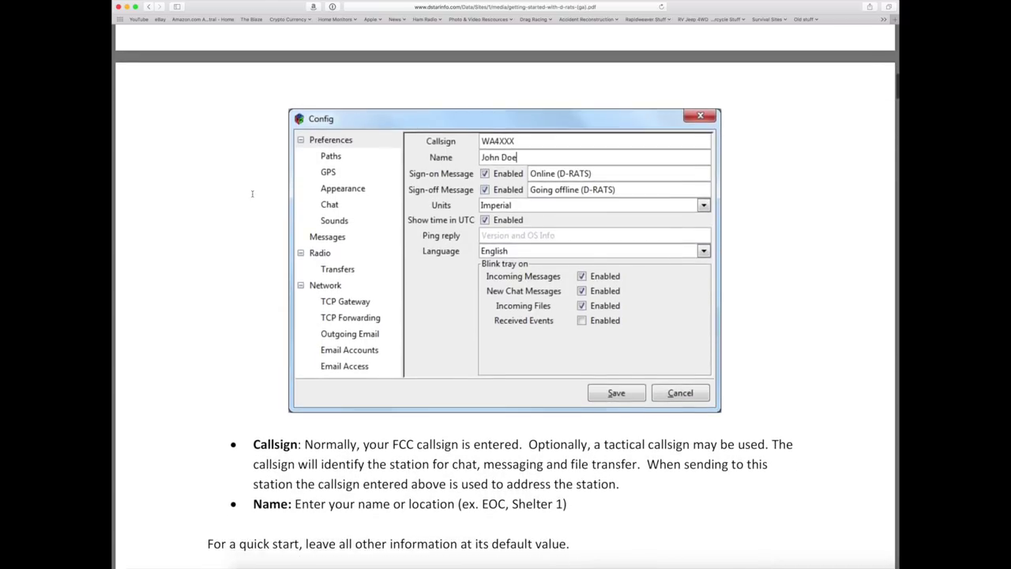
{"action": "scroll", "coordinate": [252, 193], "scroll_direction": "down", "scroll_amount": 18}
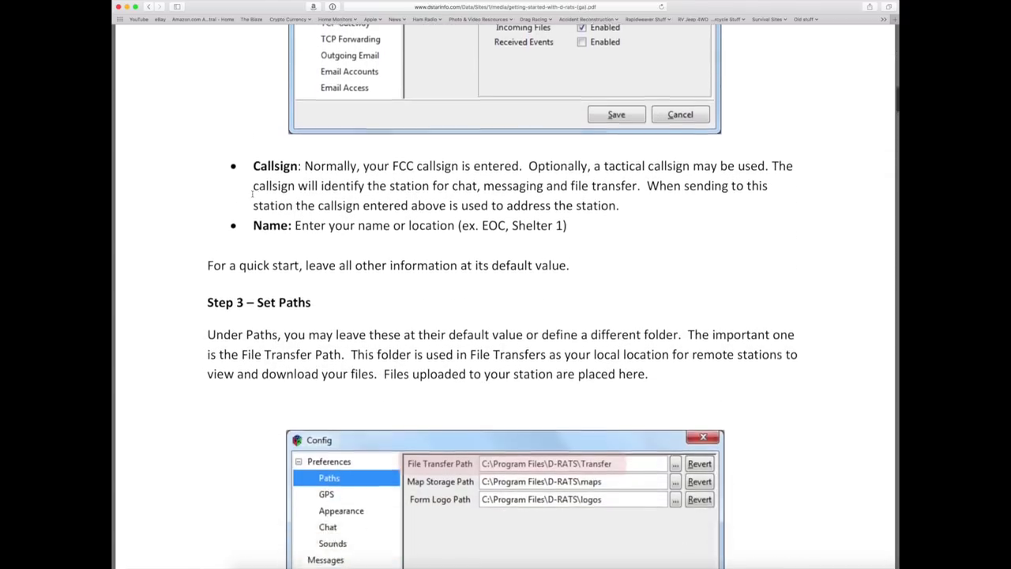
{"action": "scroll", "coordinate": [253, 193], "scroll_direction": "down", "scroll_amount": 20}
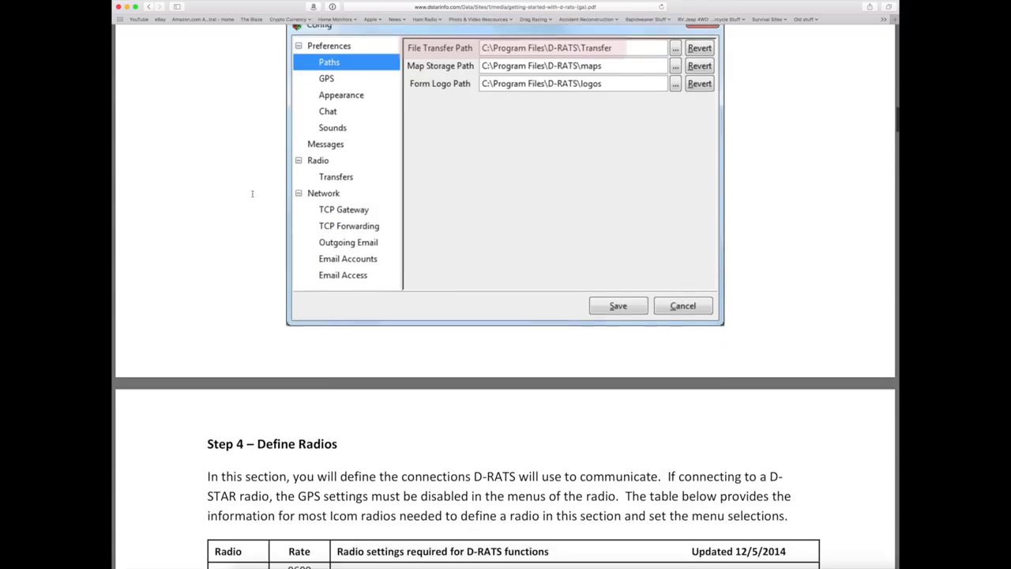
{"action": "scroll", "coordinate": [252, 194], "scroll_direction": "down", "scroll_amount": 3}
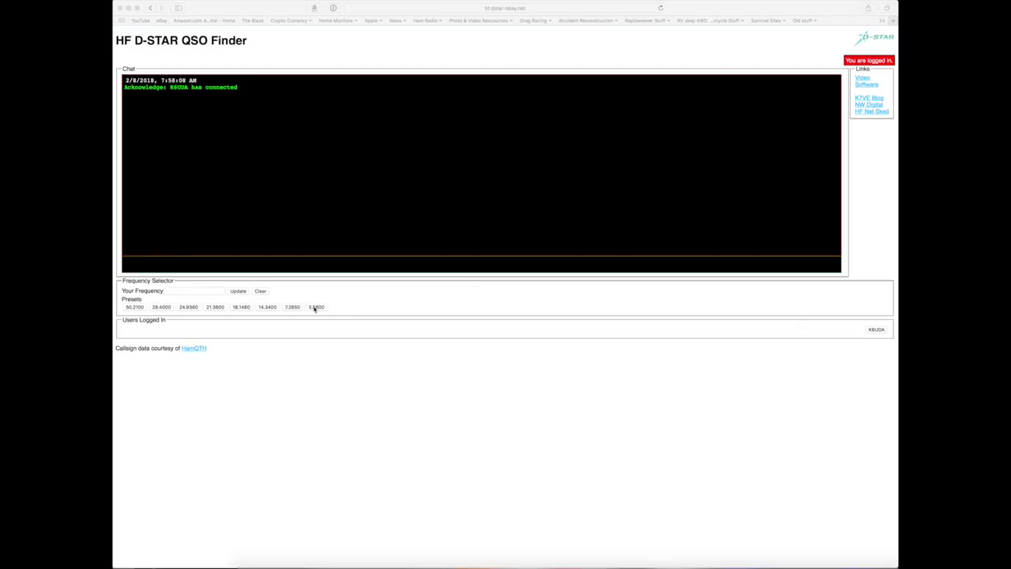
Step: Set the operating frequency in the HF D-STAR QSO Finder to the 3.8800, 7.2850 and finally 14.3400 MHz presets
{"action": "left_click", "coordinate": [314, 308]}
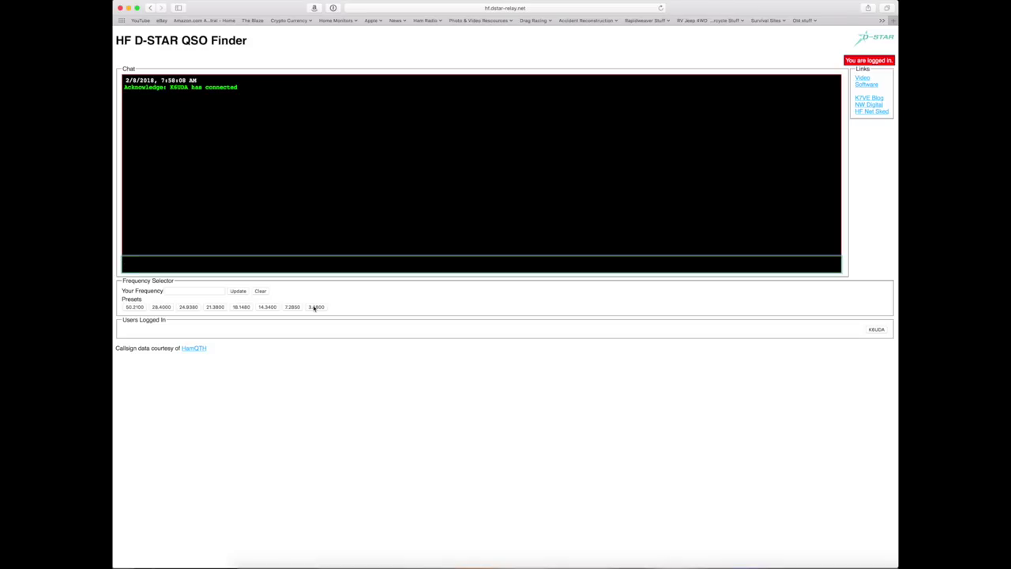
{"action": "left_click", "coordinate": [315, 307]}
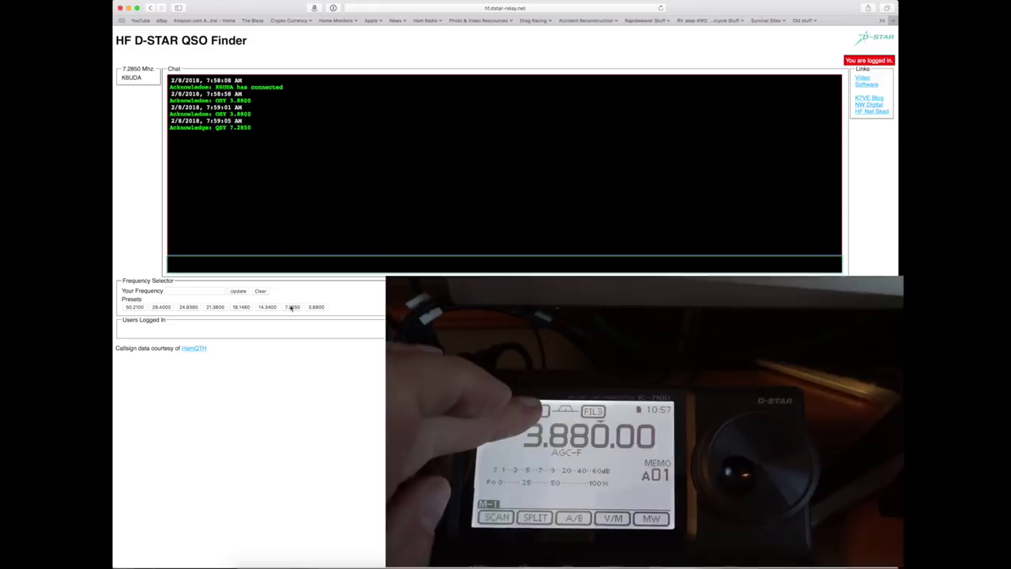
{"action": "left_click", "coordinate": [268, 308]}
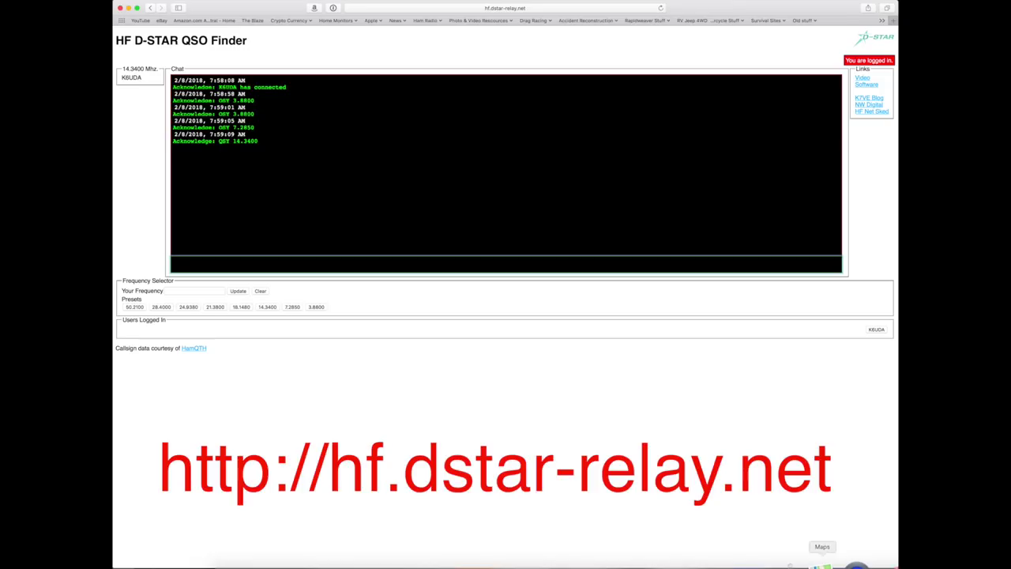
{"action": "right_click", "coordinate": [852, 563]}
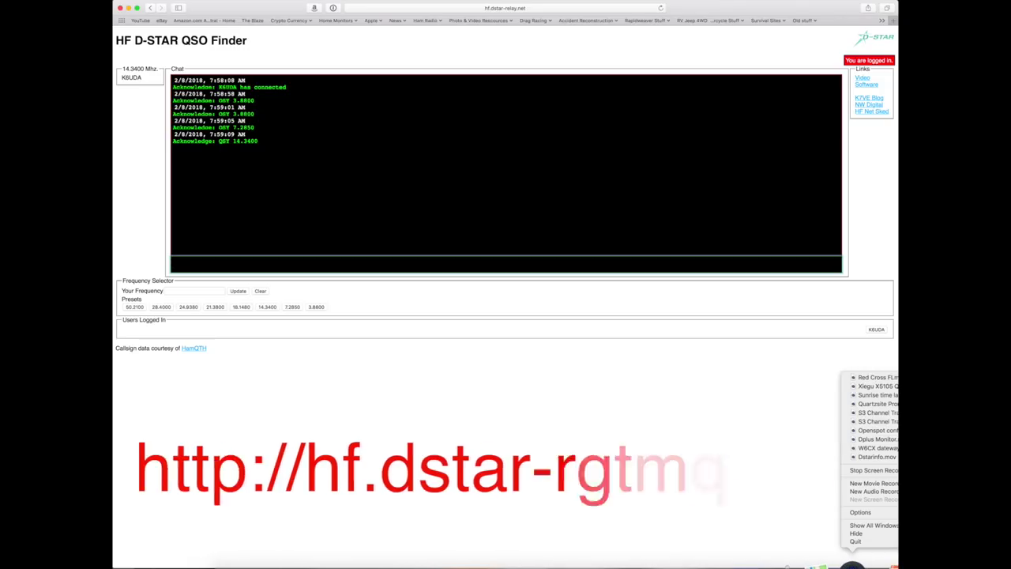
{"action": "left_click", "coordinate": [851, 471]}
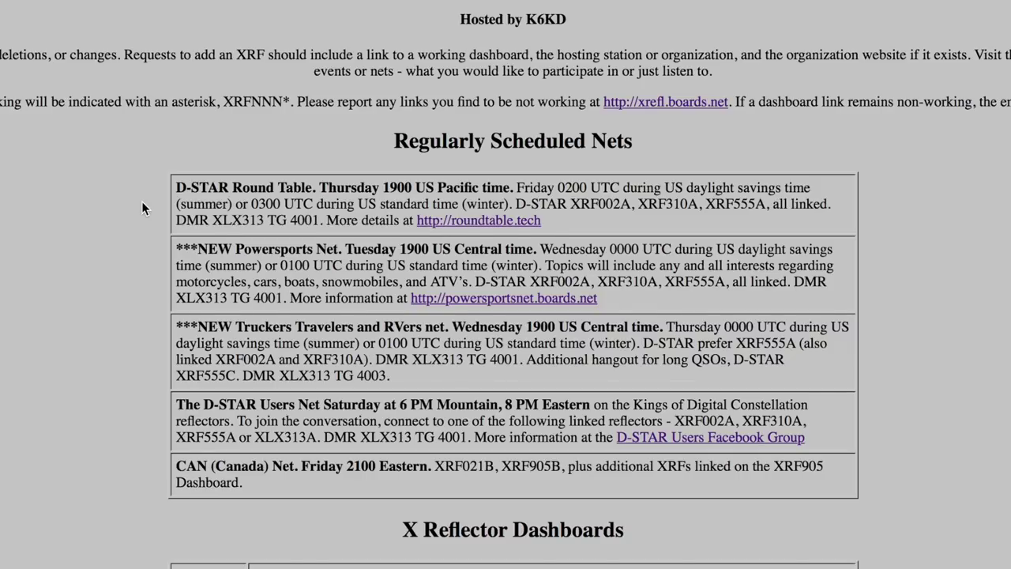
Step: Read the regularly scheduled nets on xrefl.net and examine the list of X reflector dashboards and their hosts
{"action": "scroll", "coordinate": [142, 208], "scroll_direction": "down", "scroll_amount": 2}
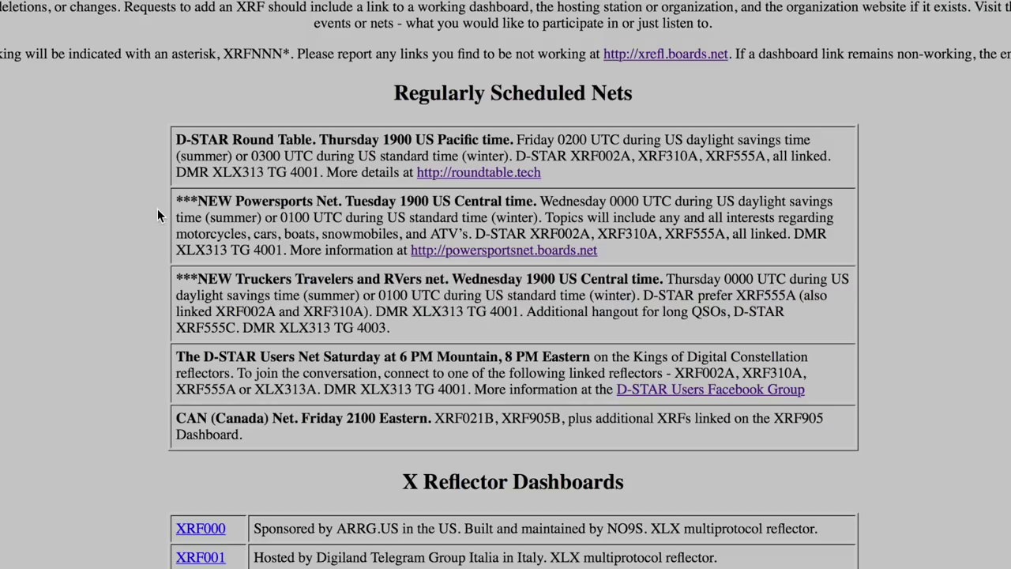
{"action": "scroll", "coordinate": [158, 209], "scroll_direction": "down", "scroll_amount": 3}
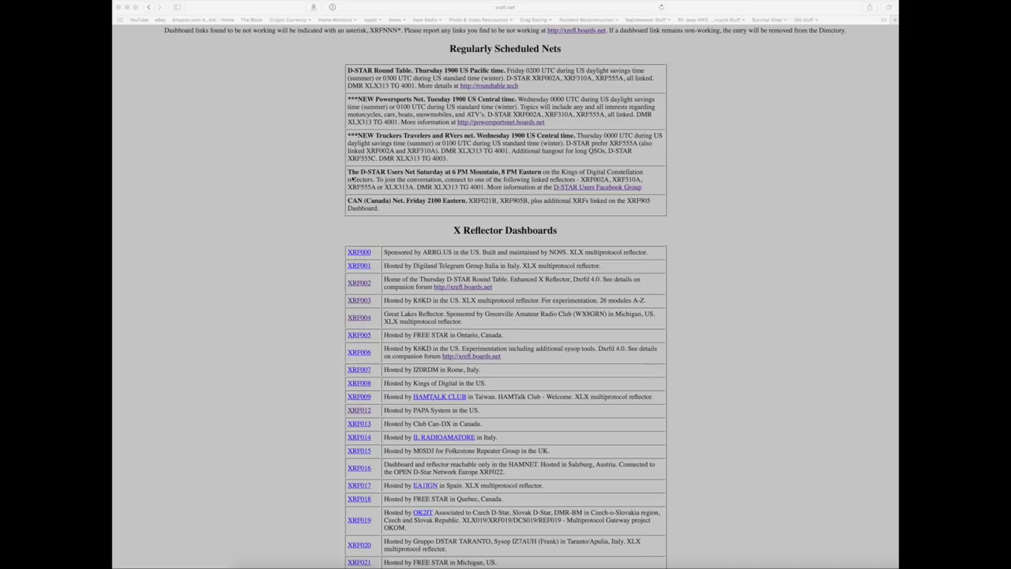
{"action": "scroll", "coordinate": [351, 180], "scroll_direction": "down", "scroll_amount": 2}
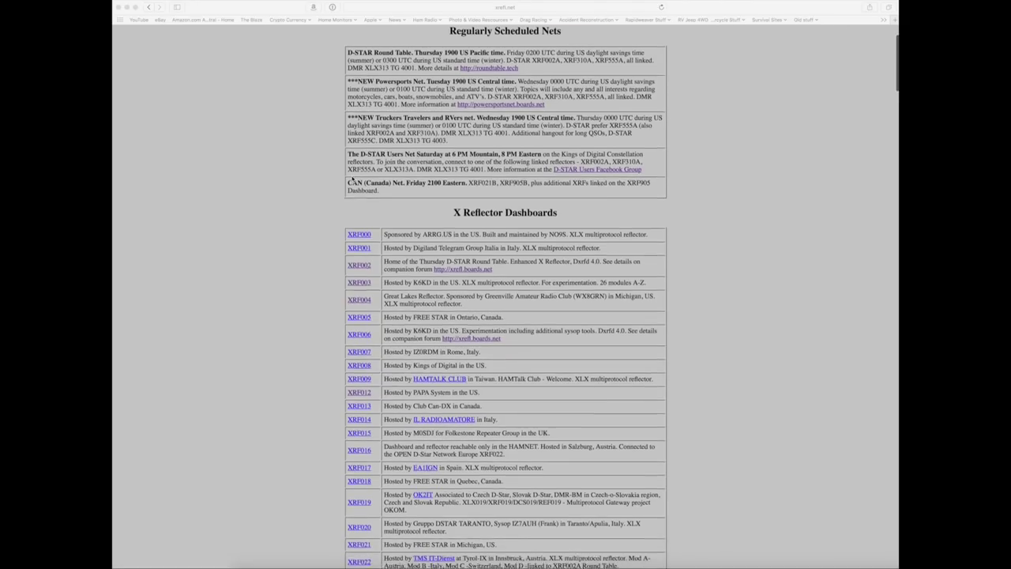
{"action": "scroll", "coordinate": [352, 179], "scroll_direction": "down", "scroll_amount": 3}
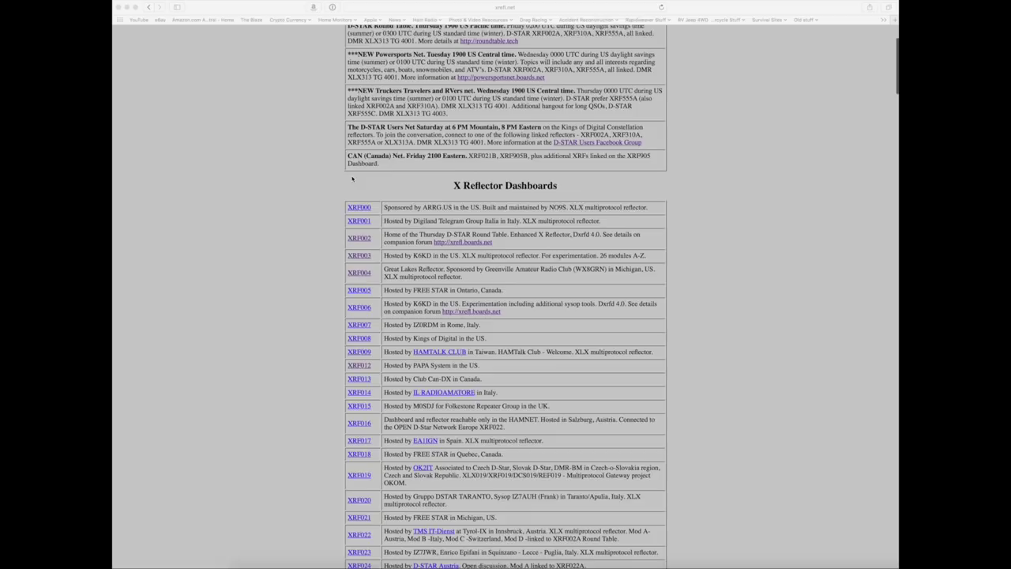
{"action": "scroll", "coordinate": [352, 180], "scroll_direction": "down", "scroll_amount": 1}
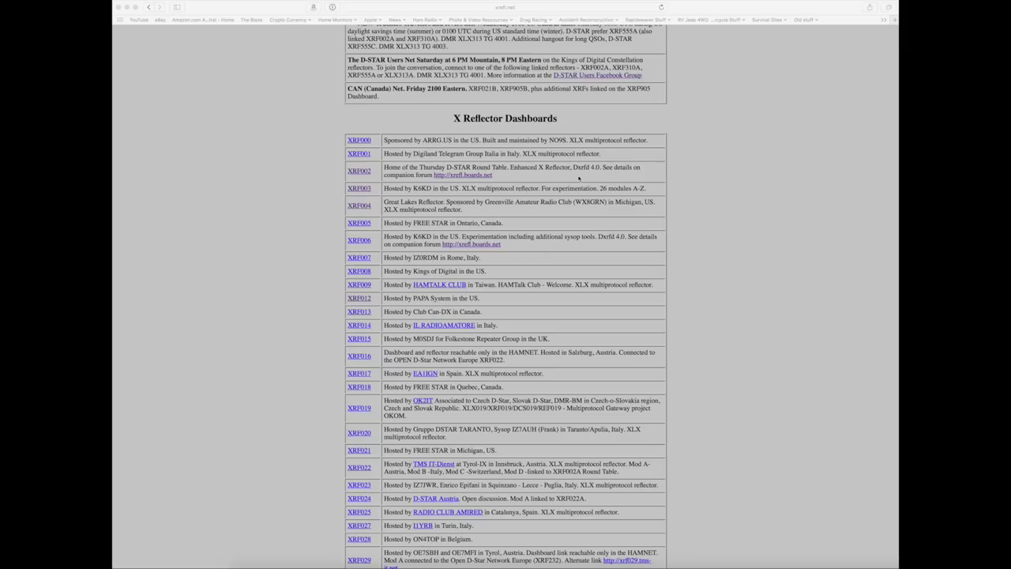
Step: Review the X Reflector Dashboards entries from XRF003 down to XRF073 for each reflector's host, location and multiprotocol support
{"action": "scroll", "coordinate": [541, 179], "scroll_direction": "down", "scroll_amount": 5}
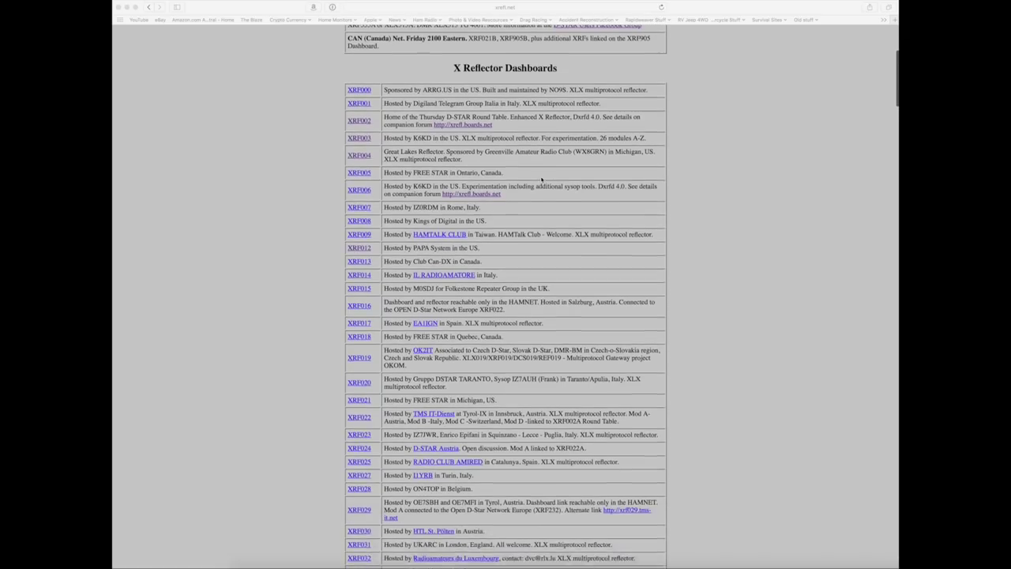
{"action": "scroll", "coordinate": [541, 179], "scroll_direction": "down", "scroll_amount": 3}
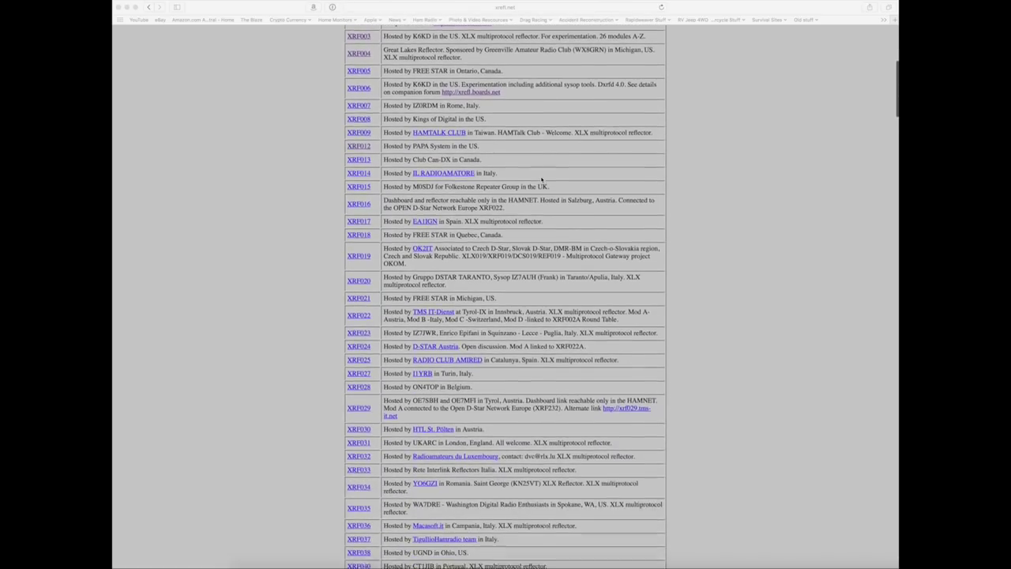
{"action": "scroll", "coordinate": [541, 179], "scroll_direction": "down", "scroll_amount": 5}
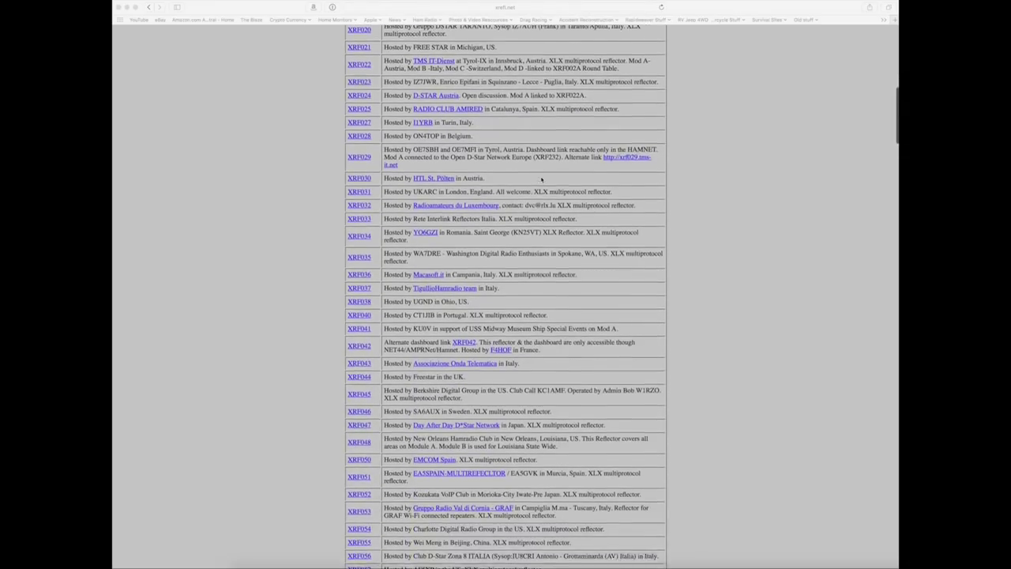
{"action": "scroll", "coordinate": [542, 179], "scroll_direction": "down", "scroll_amount": 6}
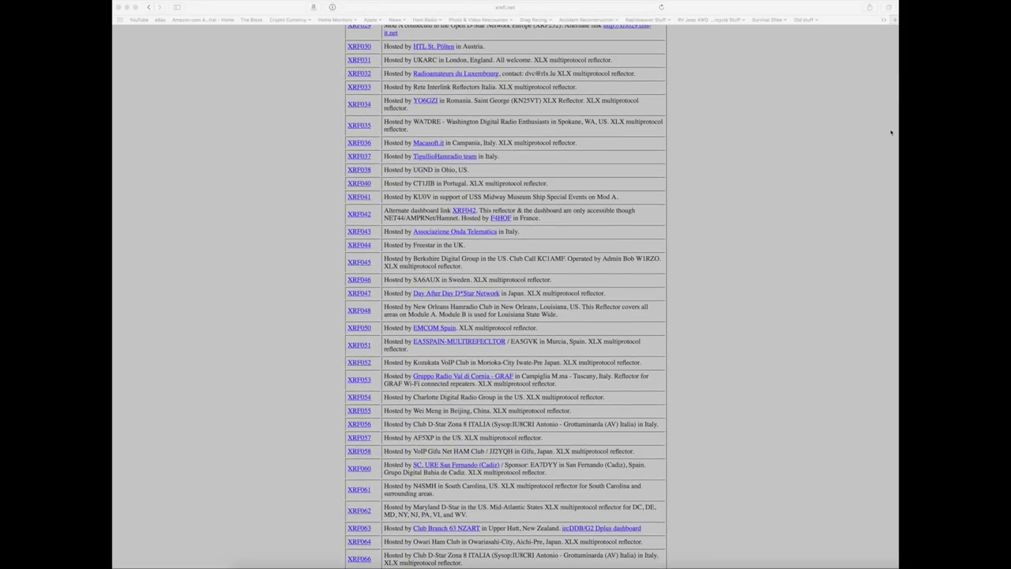
{"action": "scroll", "coordinate": [872, 145], "scroll_direction": "down", "scroll_amount": 4}
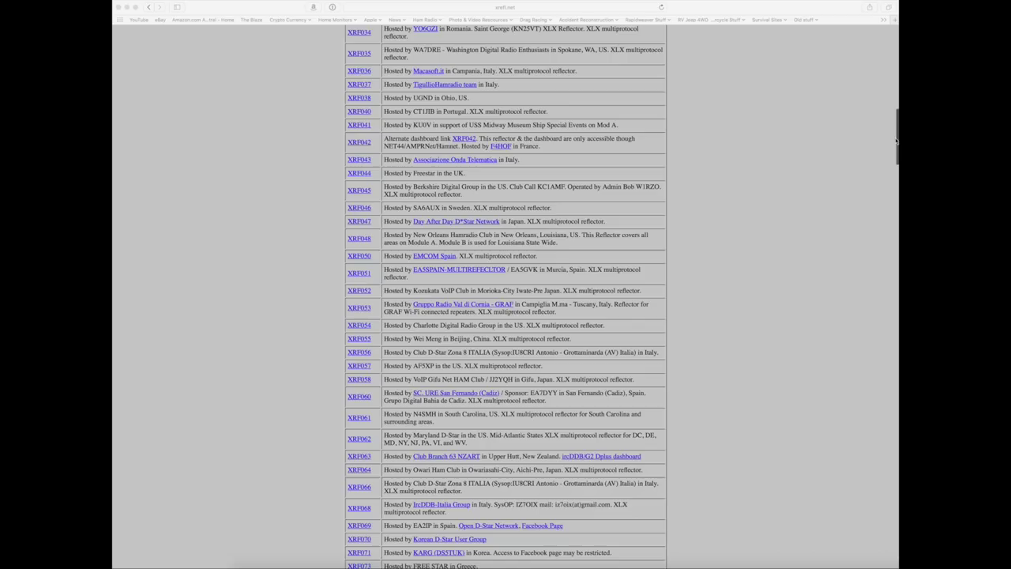
{"action": "left_click", "coordinate": [894, 151]}
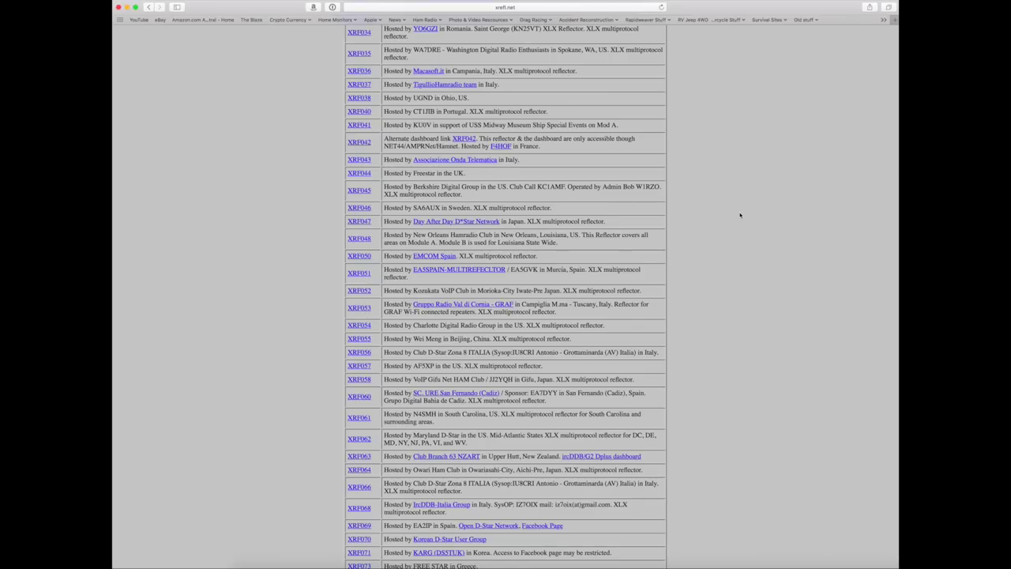